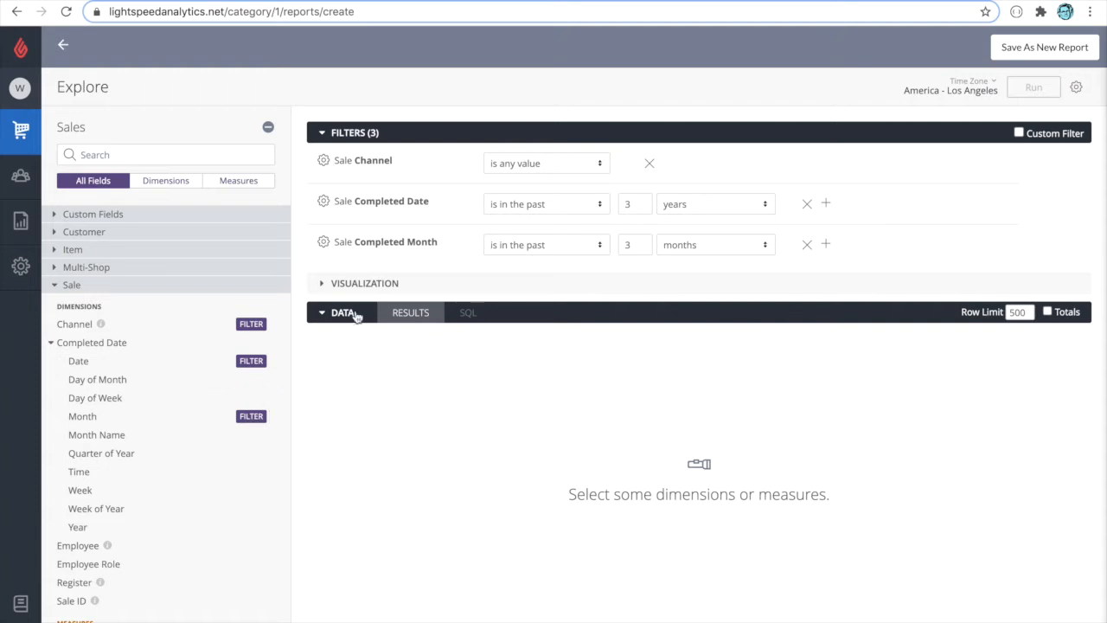
- Set the Sale Completed Month filter to "is not null" and add the Completed Date Month dimension to the report
left_click(509, 250)
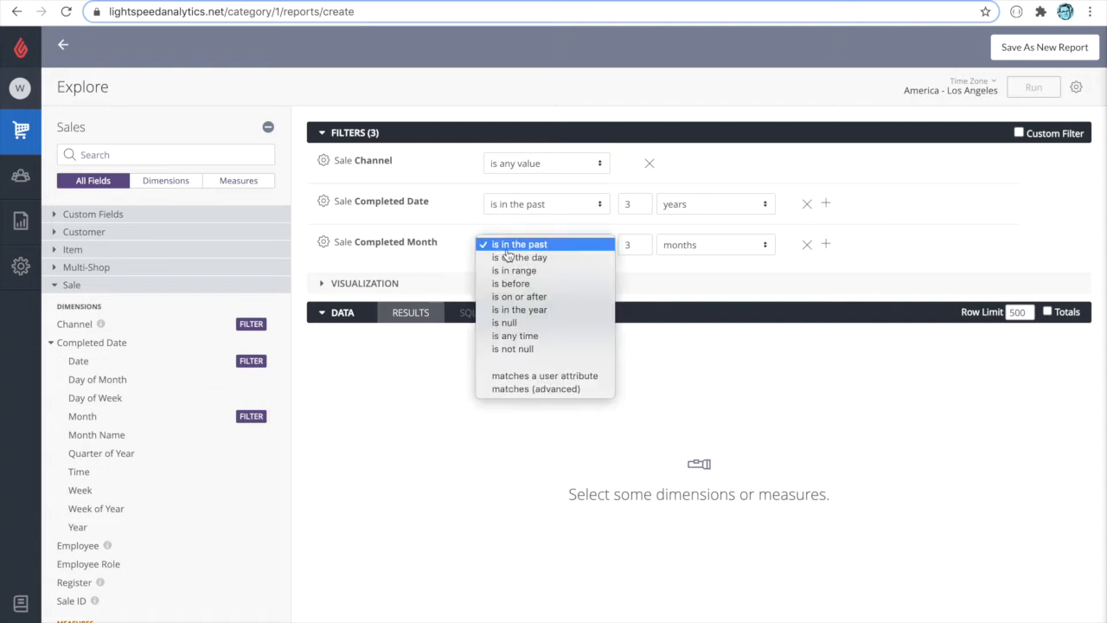
left_click(524, 349)
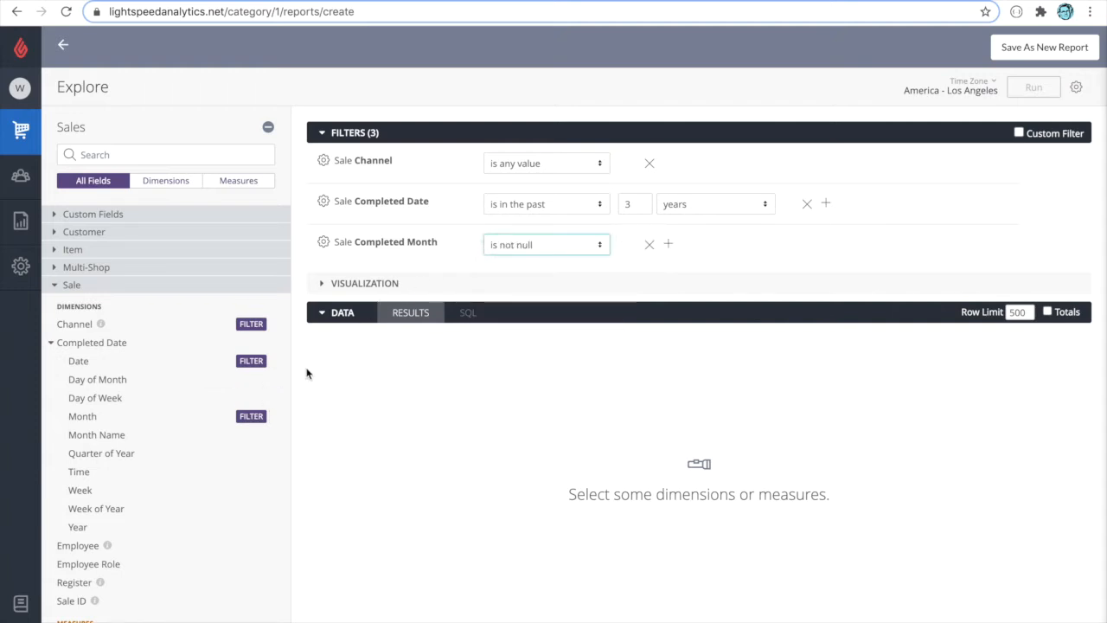
left_click(95, 419)
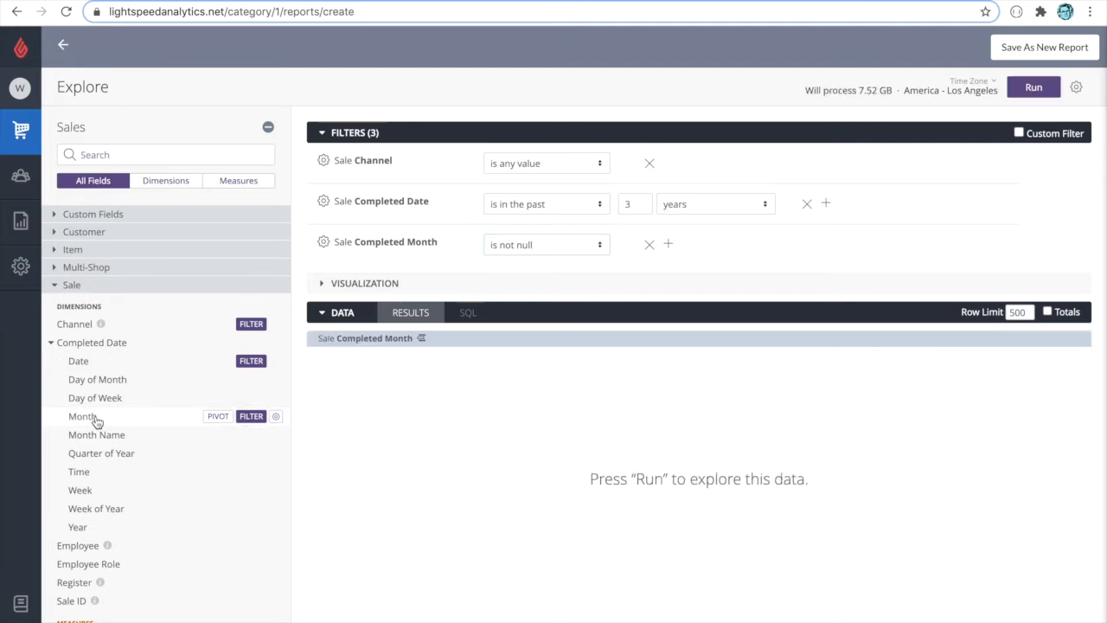
- Run the report with the # of Sales measure added and sort the results by Completed Month in ascending order
scroll(86, 428, "down", 1)
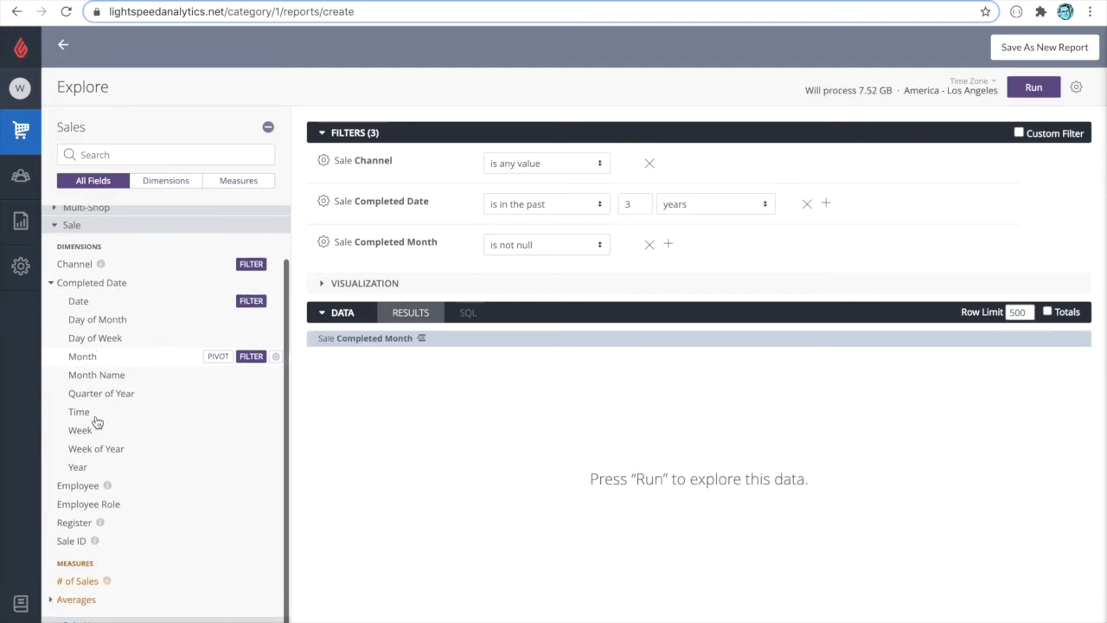
left_click(84, 582)
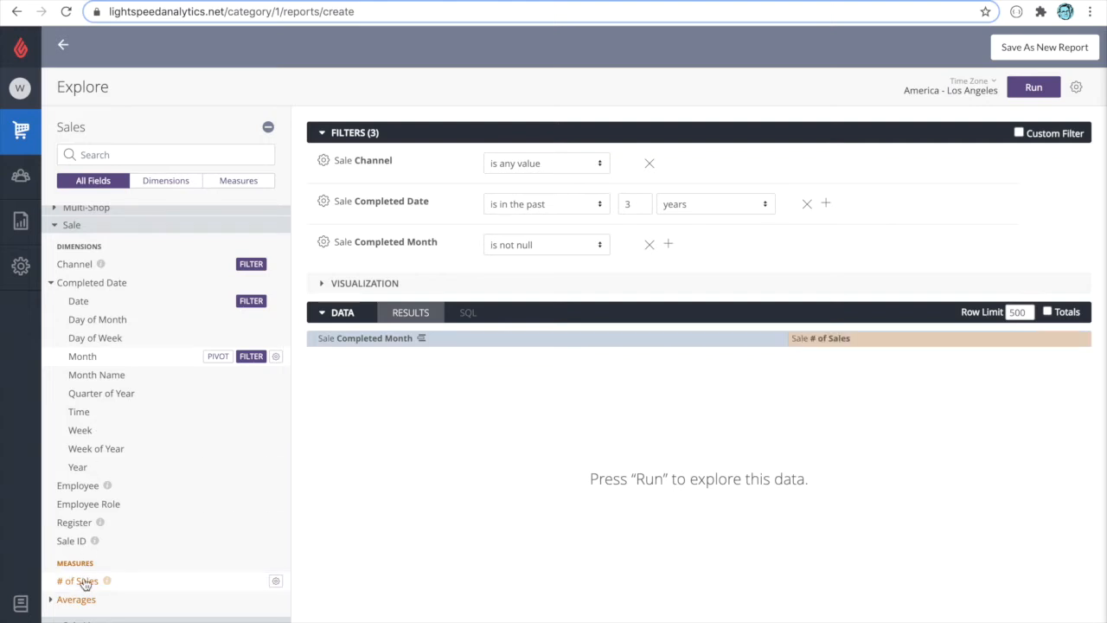
left_click(1036, 87)
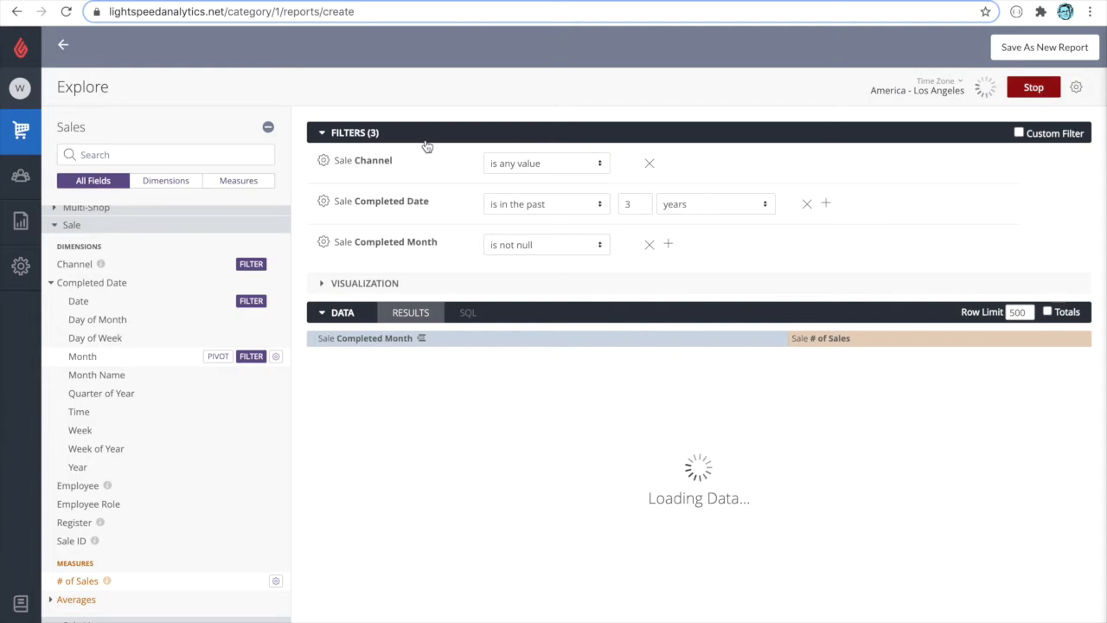
left_click(345, 135)
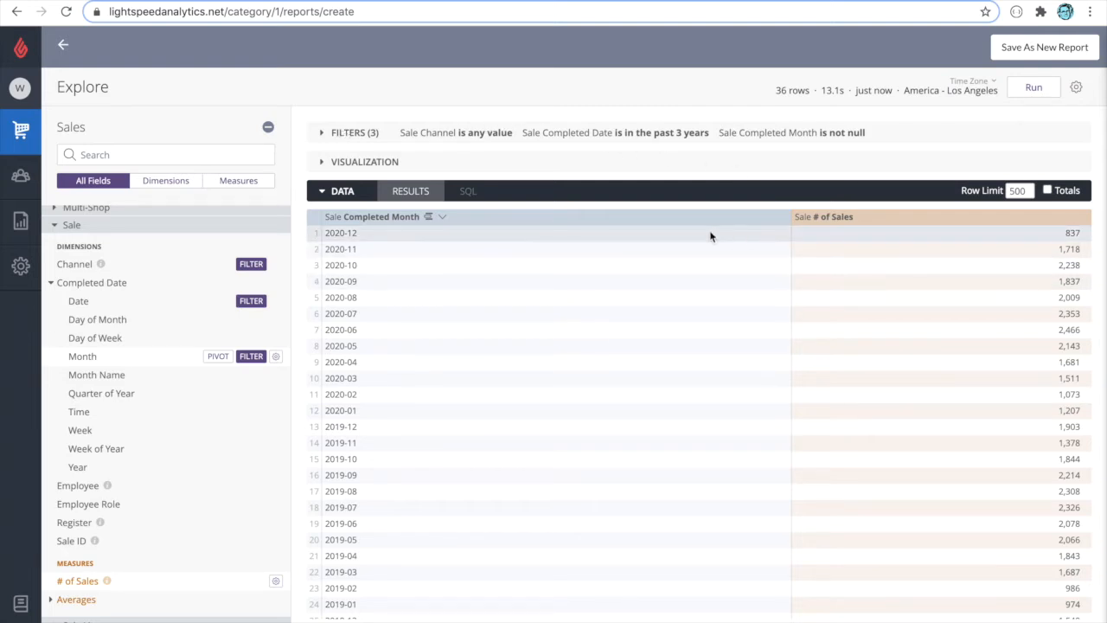
left_click(381, 219)
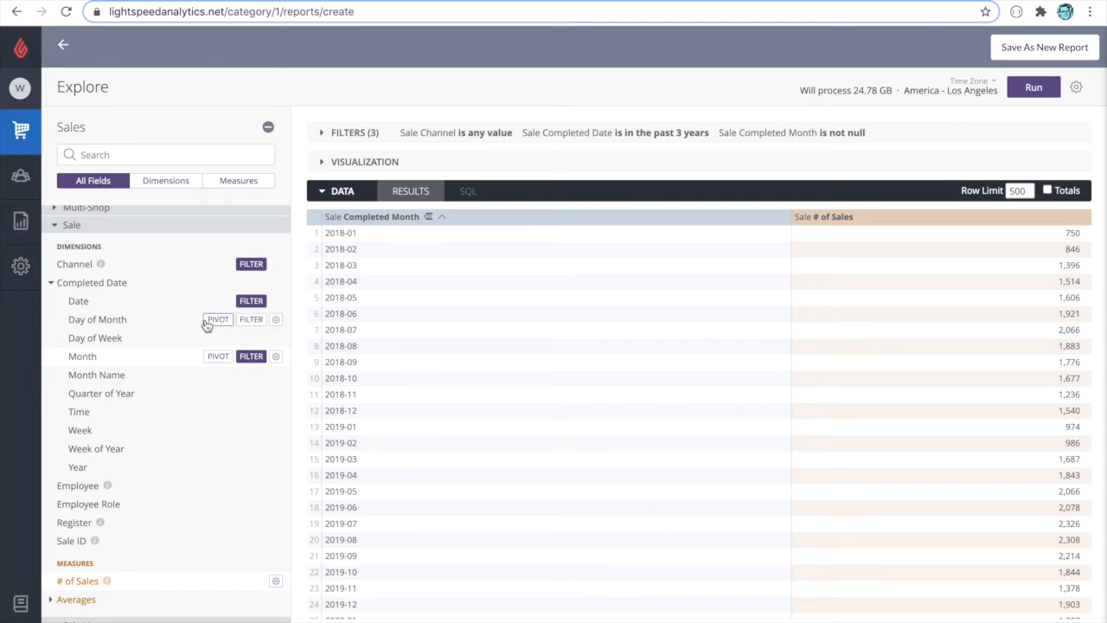
- Create a custom dimension with the formula add_months(6,${sales.time_stamp_month})
scroll(205, 319, "up", 2)
left_click(207, 216)
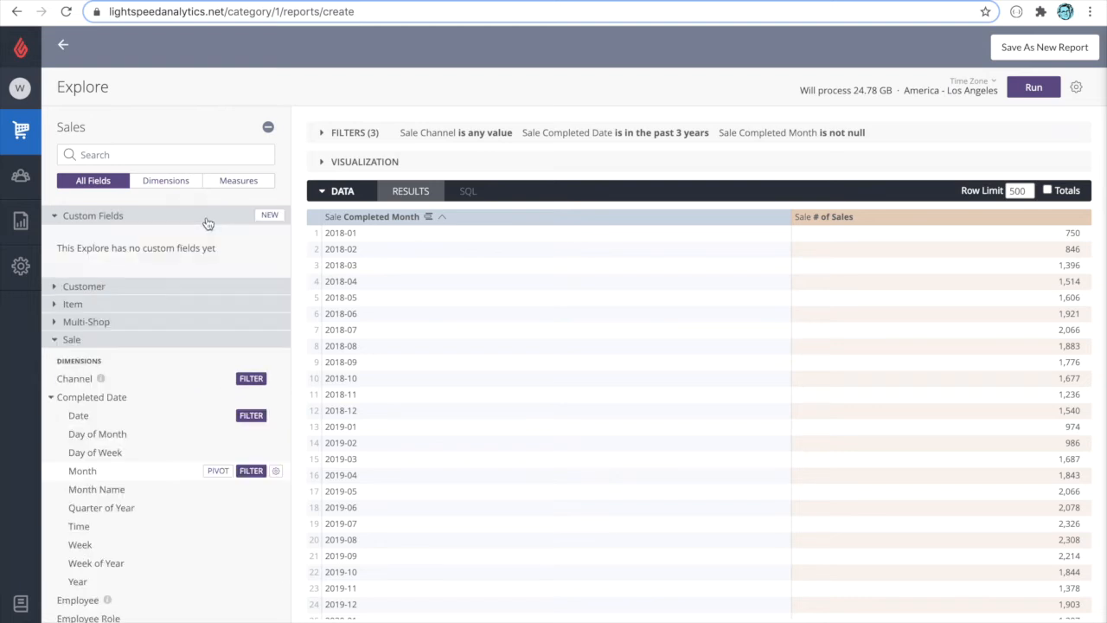
left_click(267, 215)
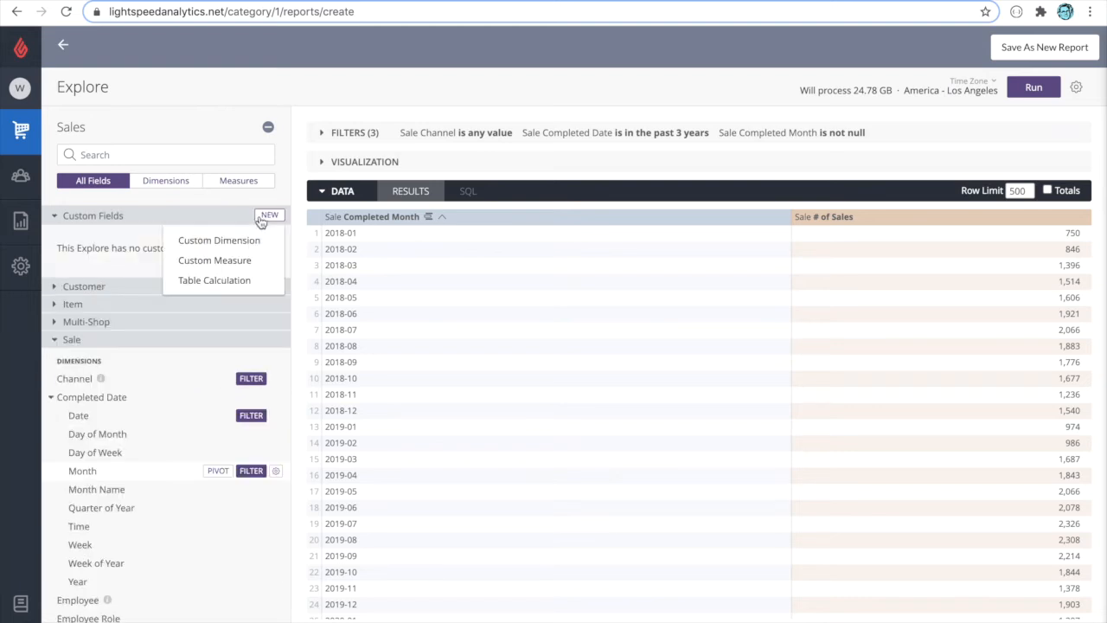
left_click(258, 241)
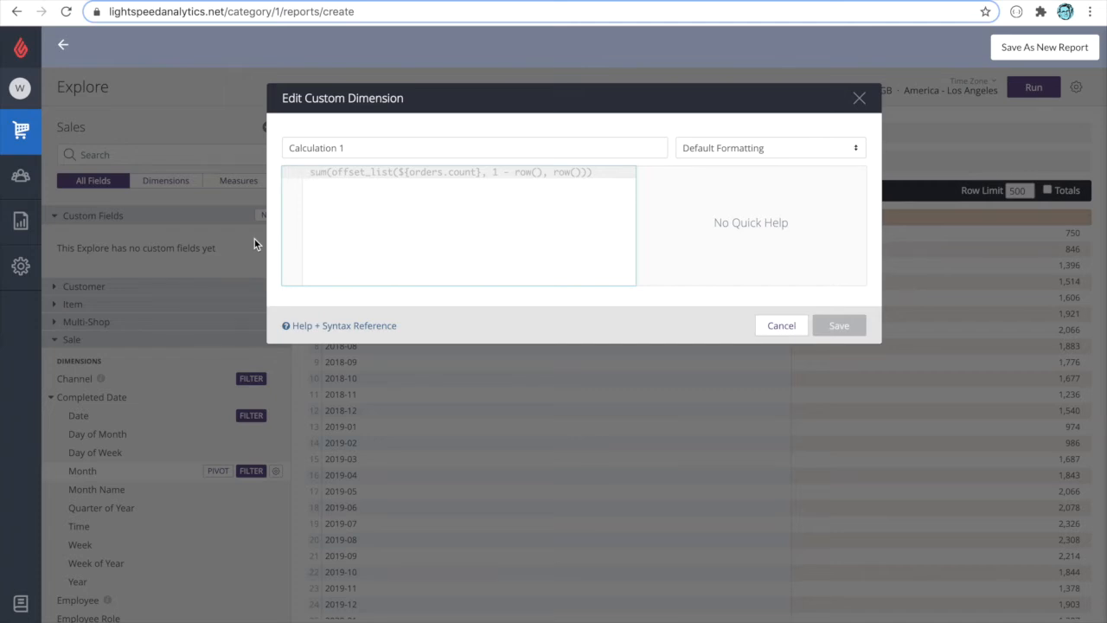
type("add")
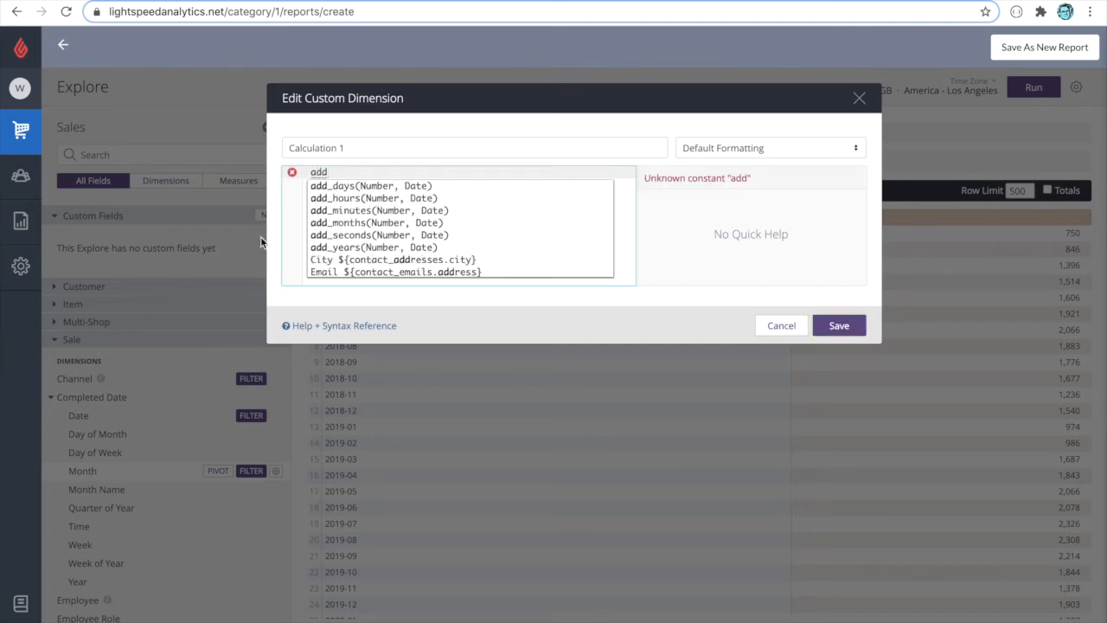
left_click(387, 225)
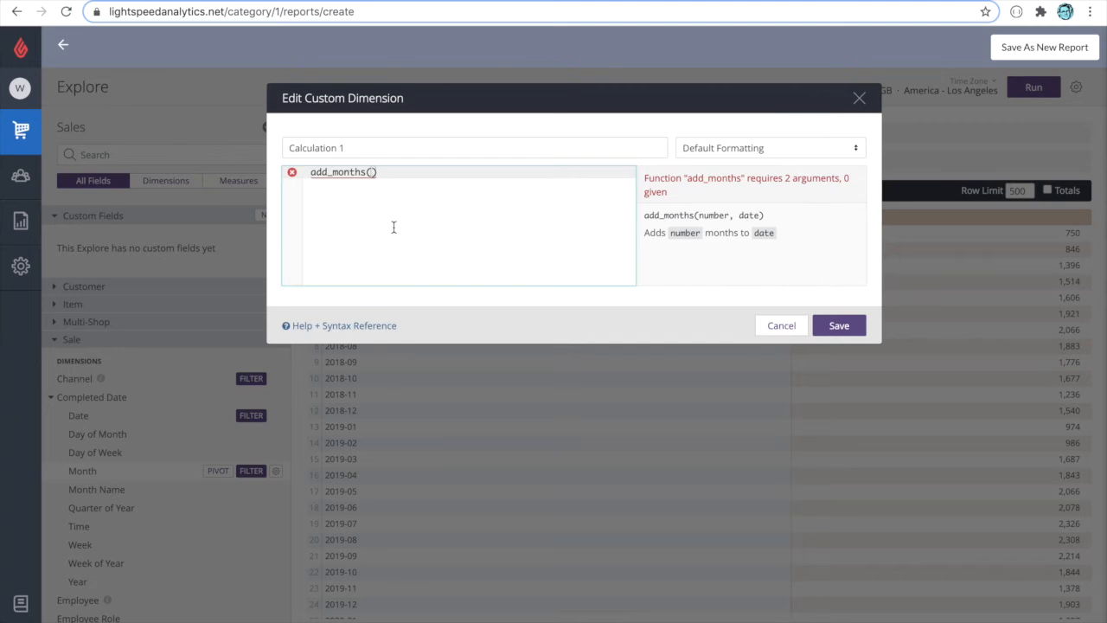
type("6,")
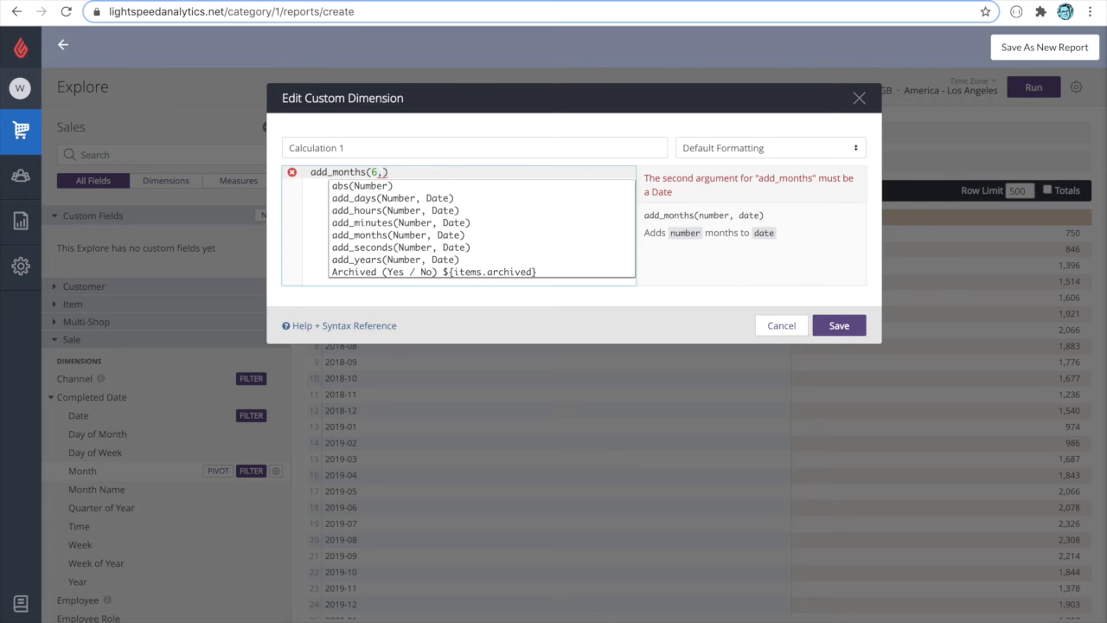
type("compl")
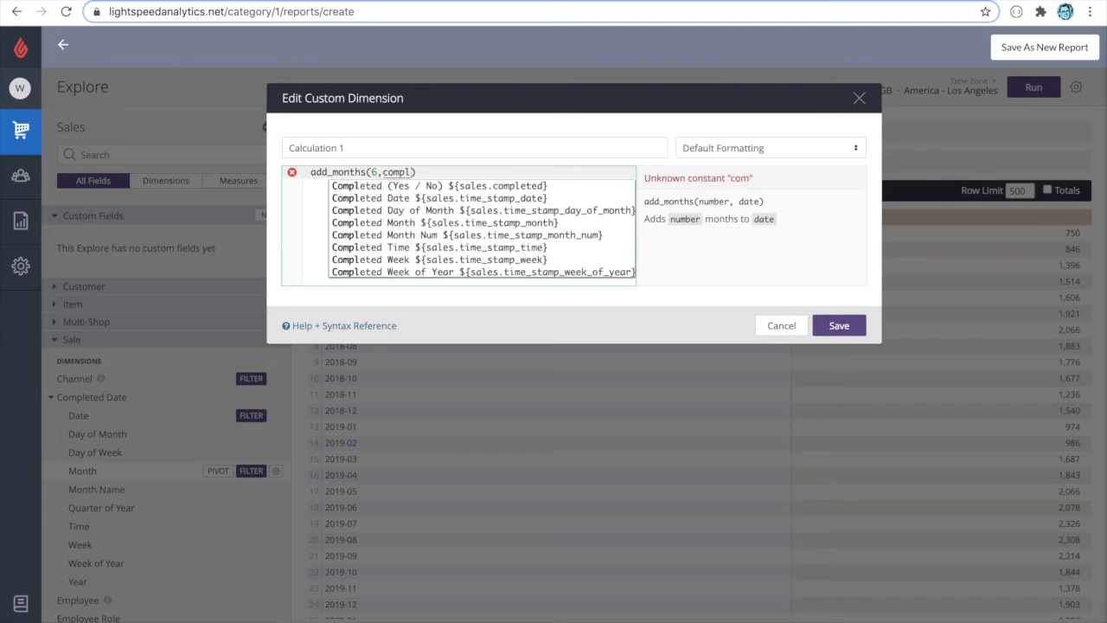
left_click(476, 223)
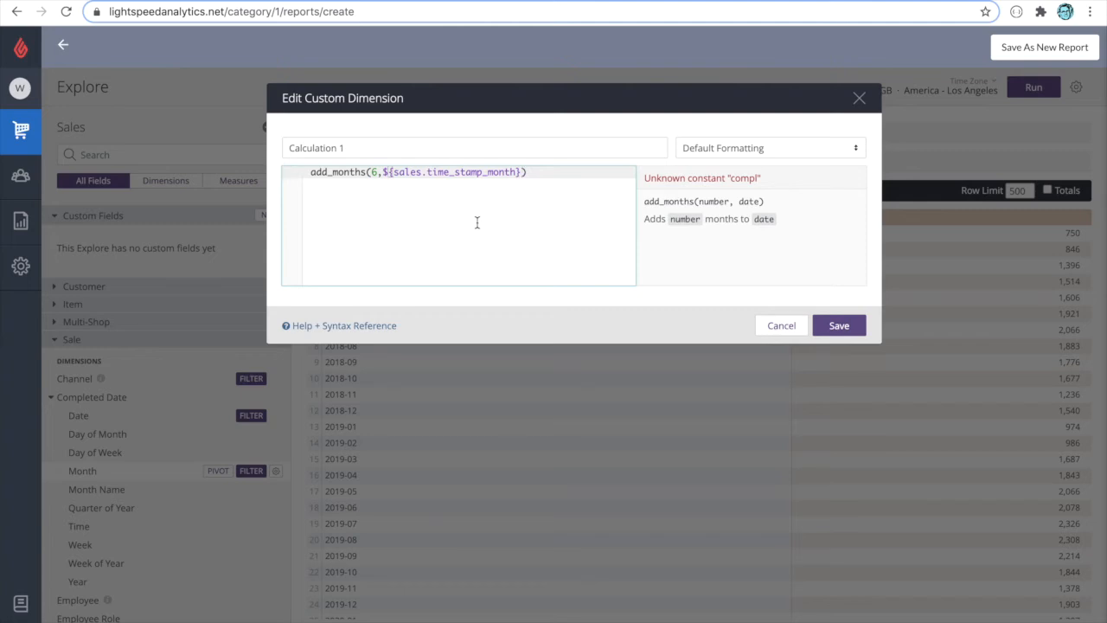
- Name the custom dimension "Fiscal Month", save it and rerun the report
double_click(471, 146)
triple_click(472, 143)
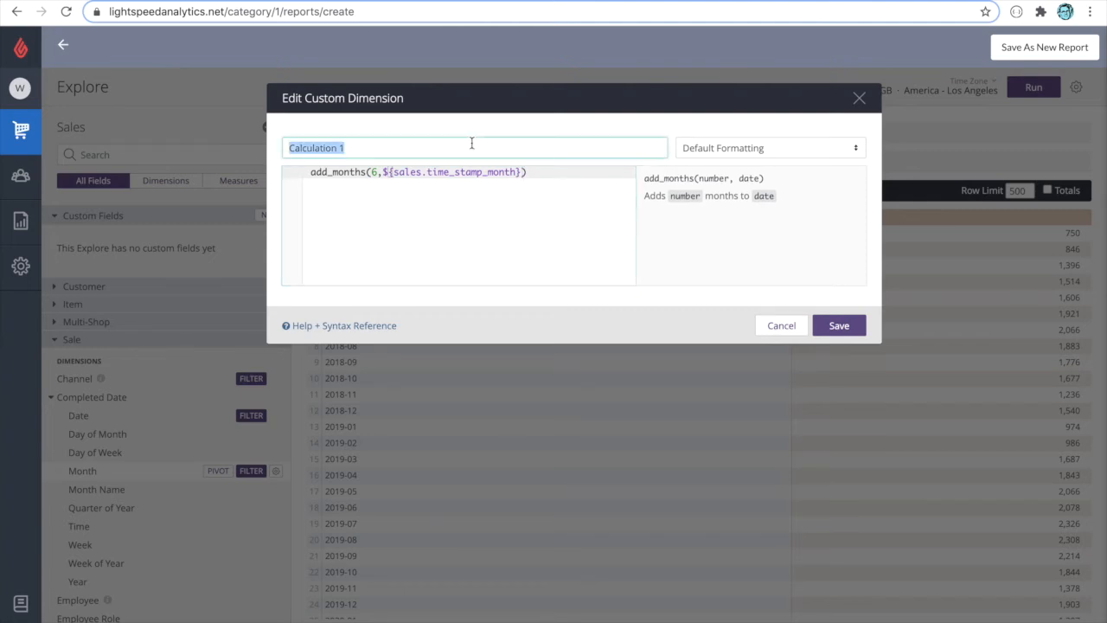
type("Fiscal Month")
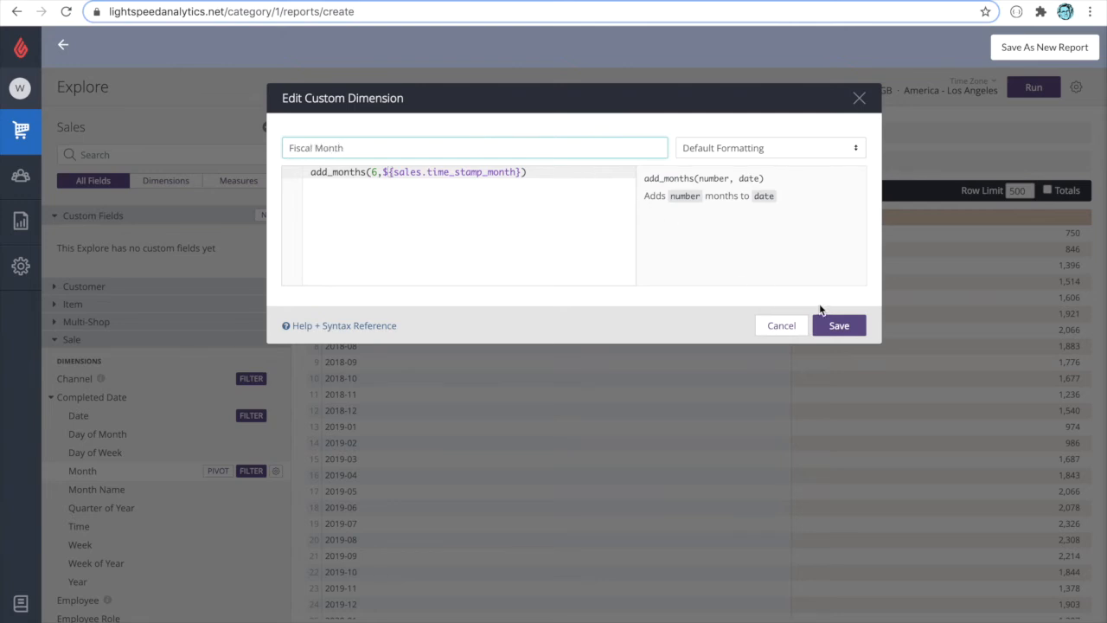
left_click(837, 326)
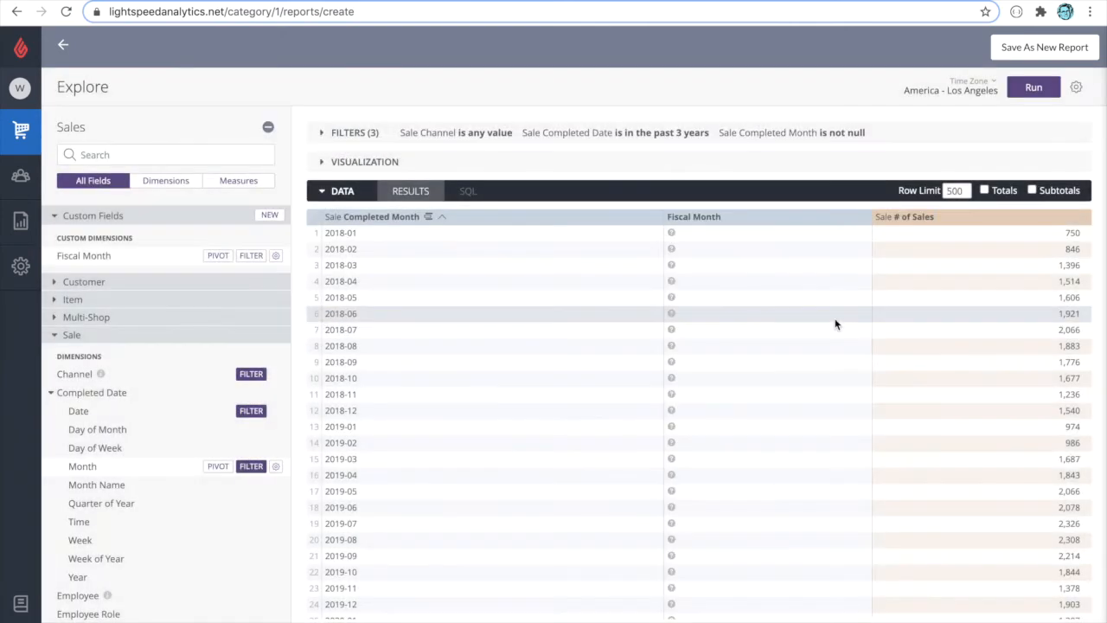
left_click(1031, 92)
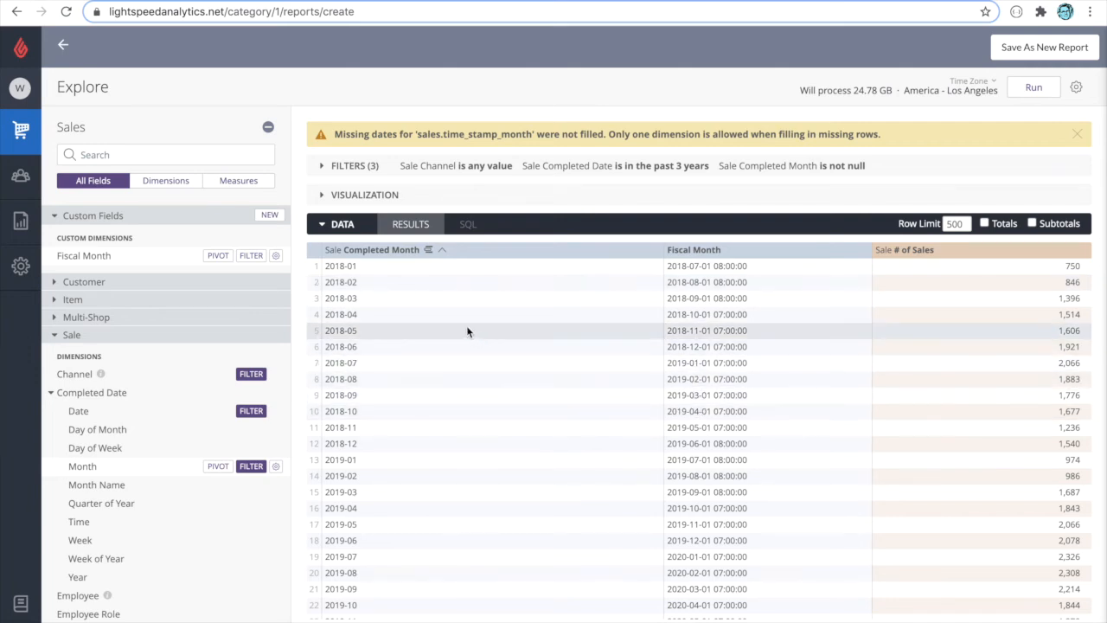
- Edit the Fiscal Month dimension's formula to extract_months(add_months(6,${sales.time_stamp_month}))
left_click(275, 256)
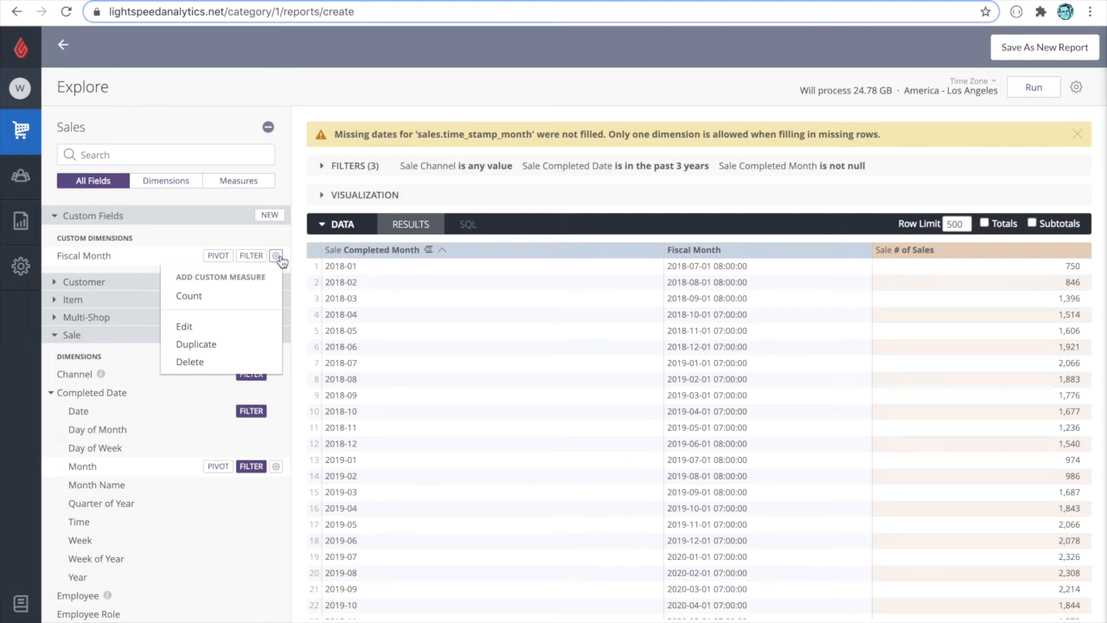
left_click(228, 326)
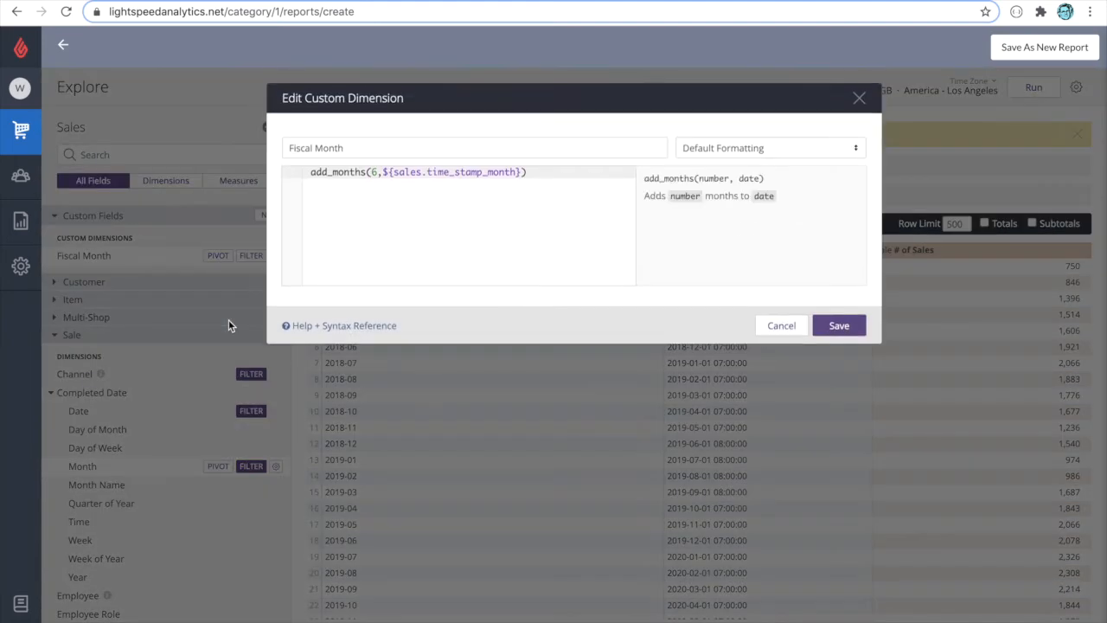
left_click(355, 265)
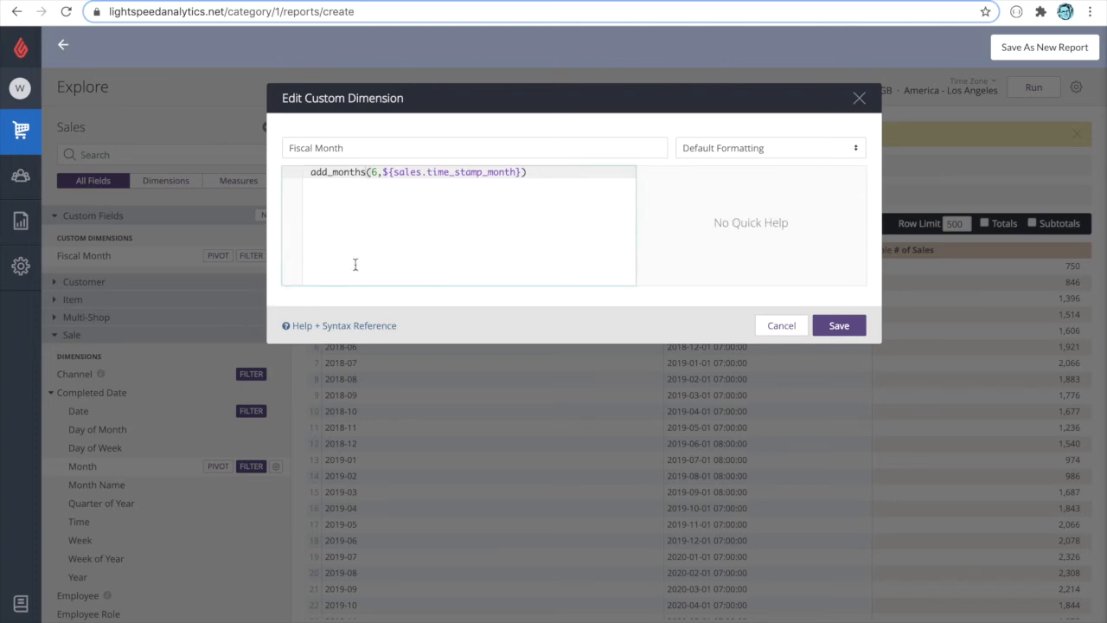
key("Home")
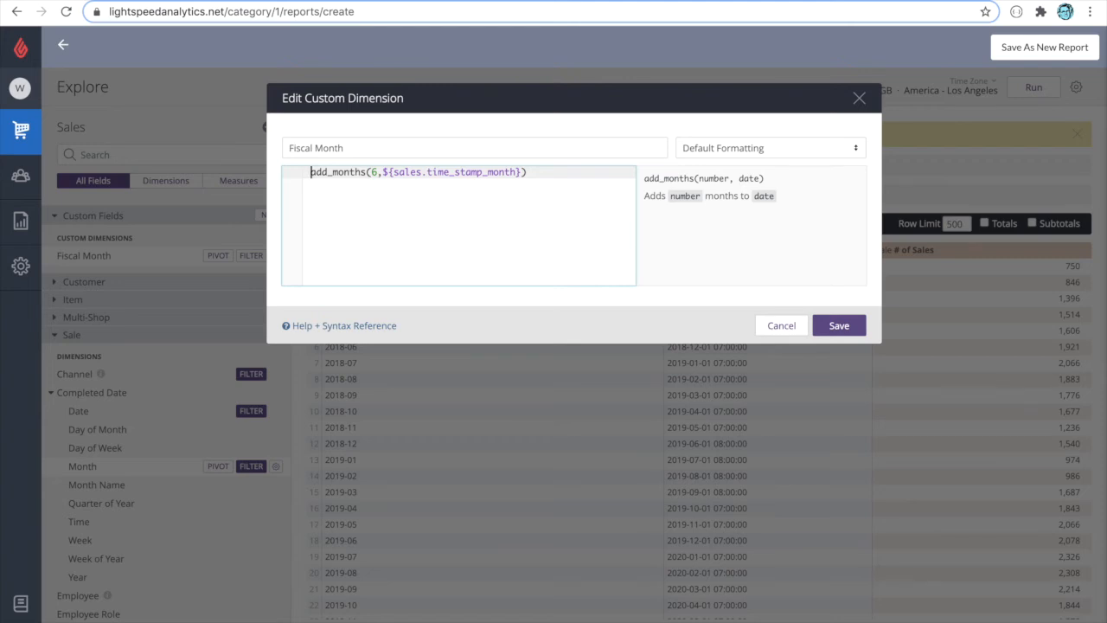
type("ex")
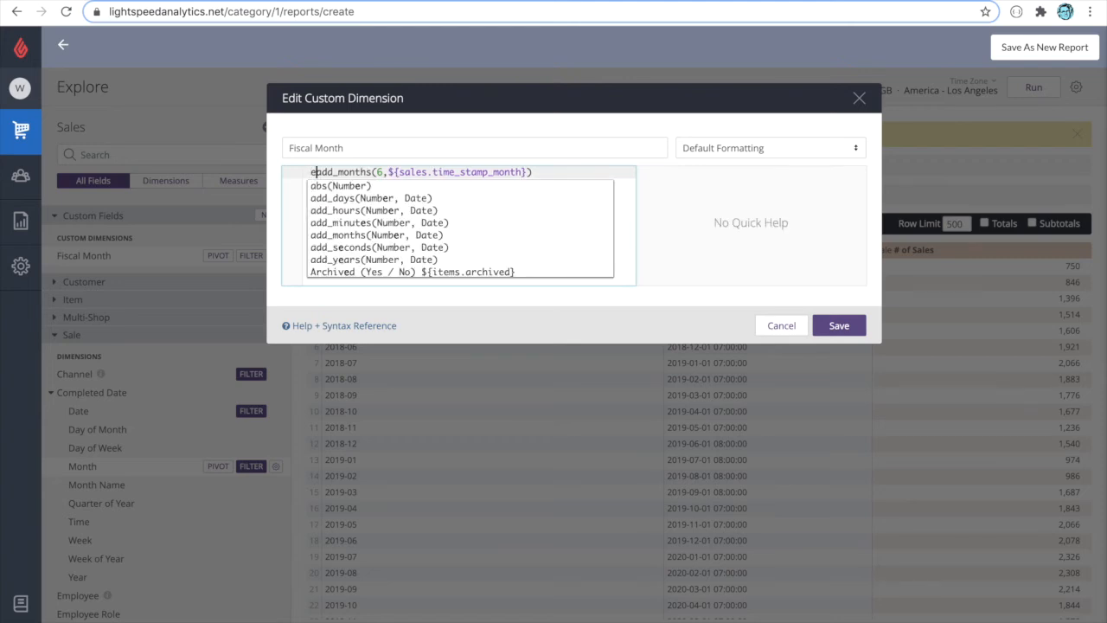
type("tr")
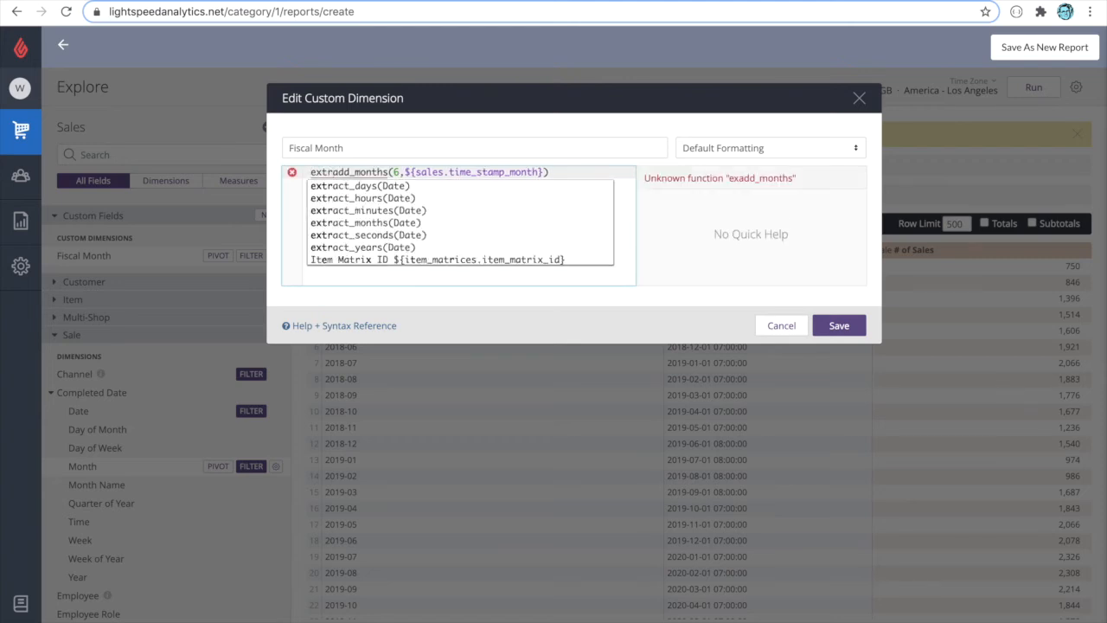
left_click(409, 223)
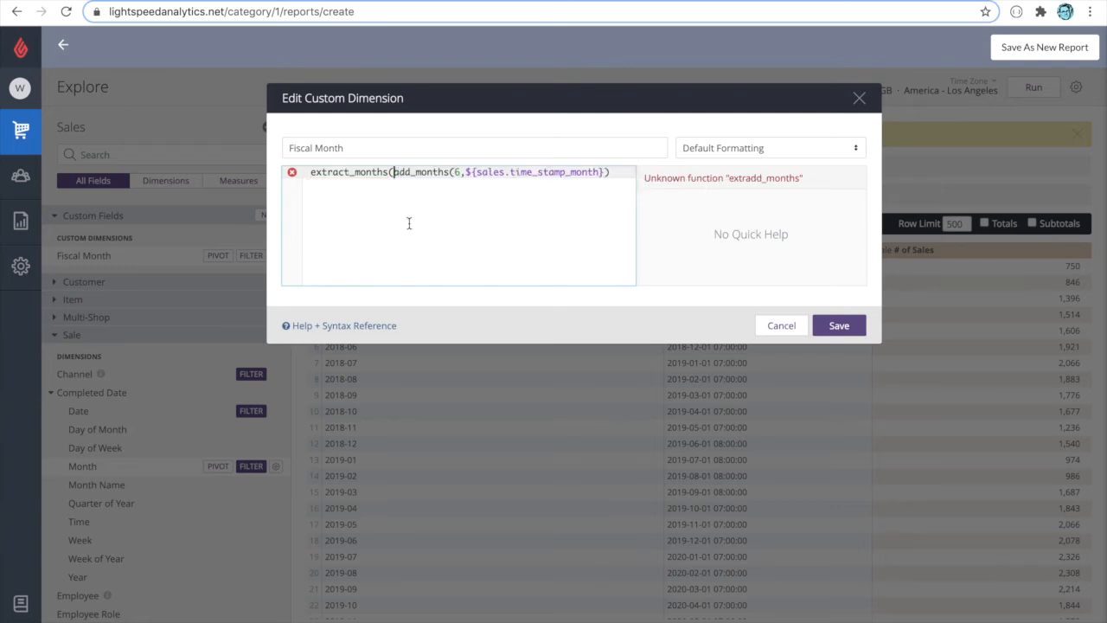
key("End")
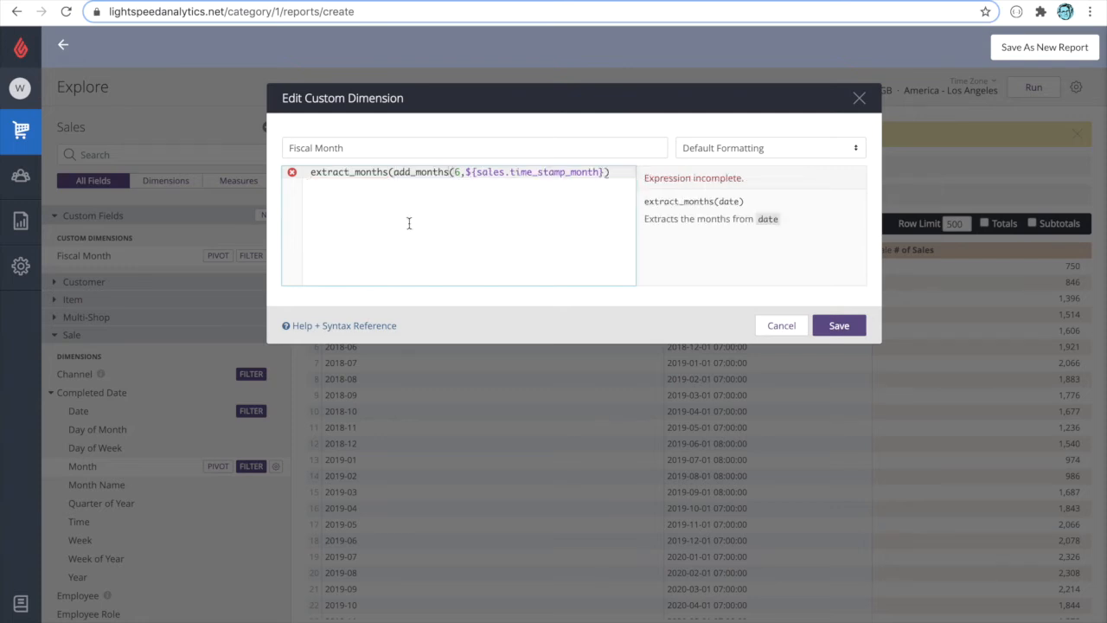
type(")")
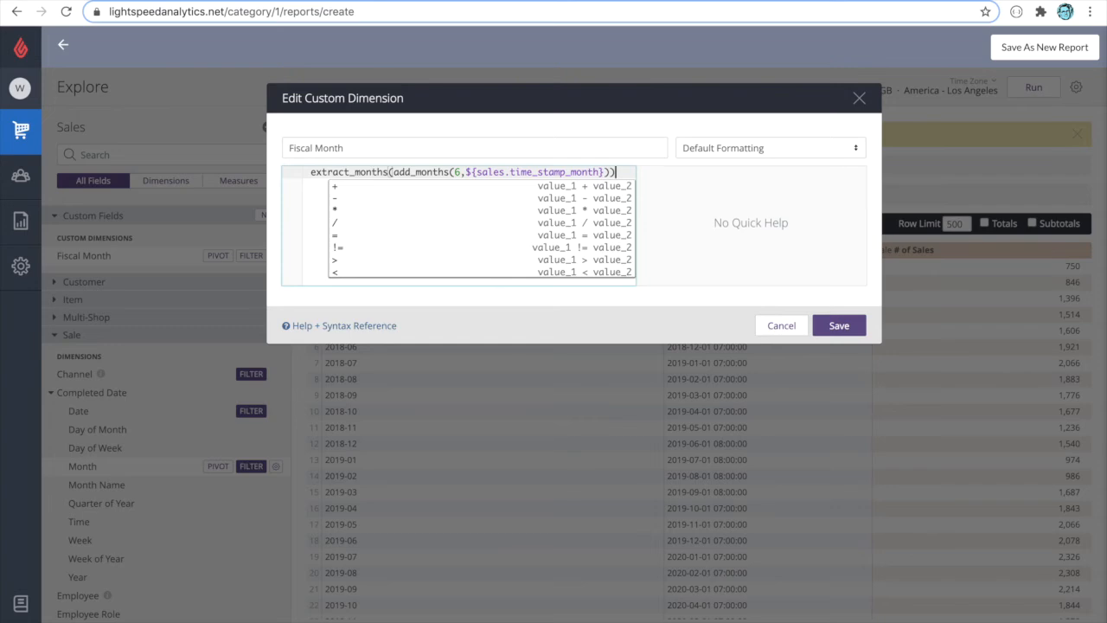
- Save the edited Fiscal Month dimension under its existing name and rerun the report
left_click(445, 145)
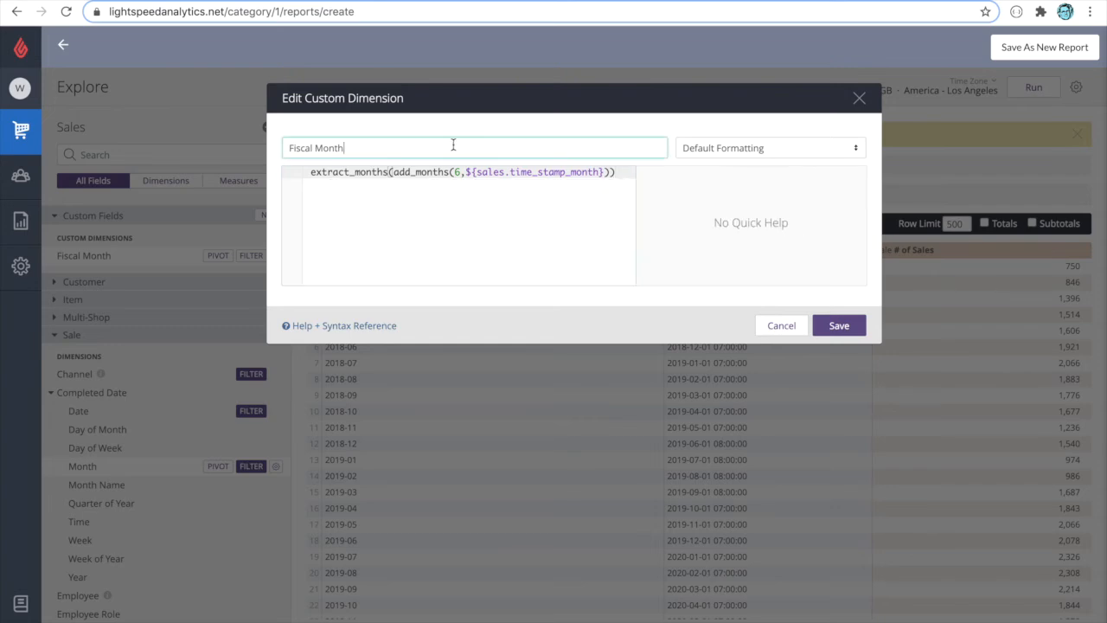
left_click(839, 327)
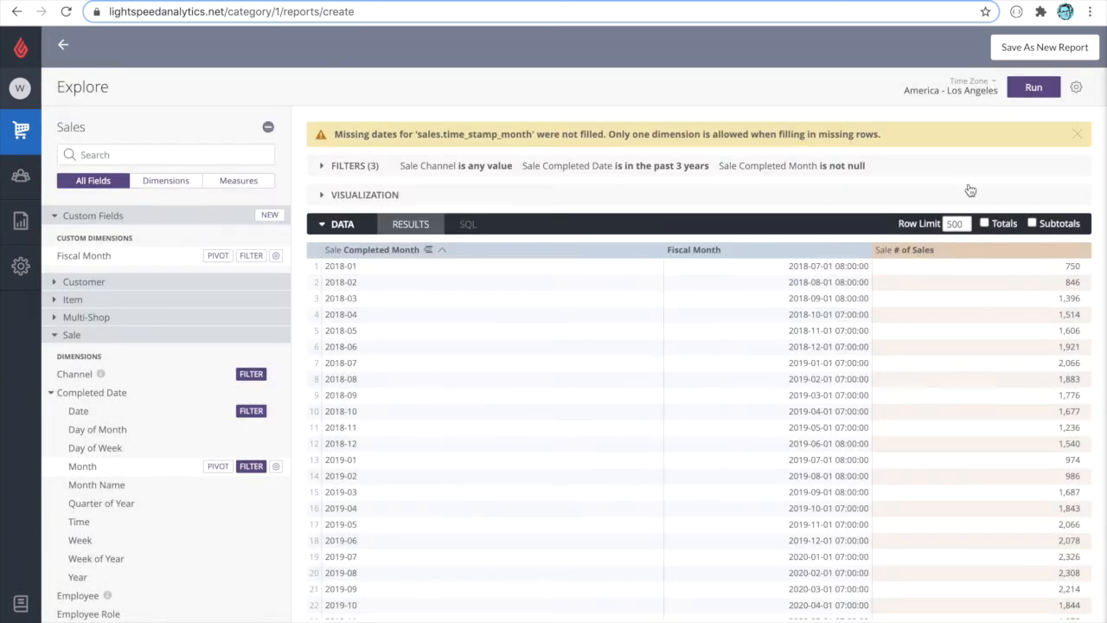
left_click(1042, 95)
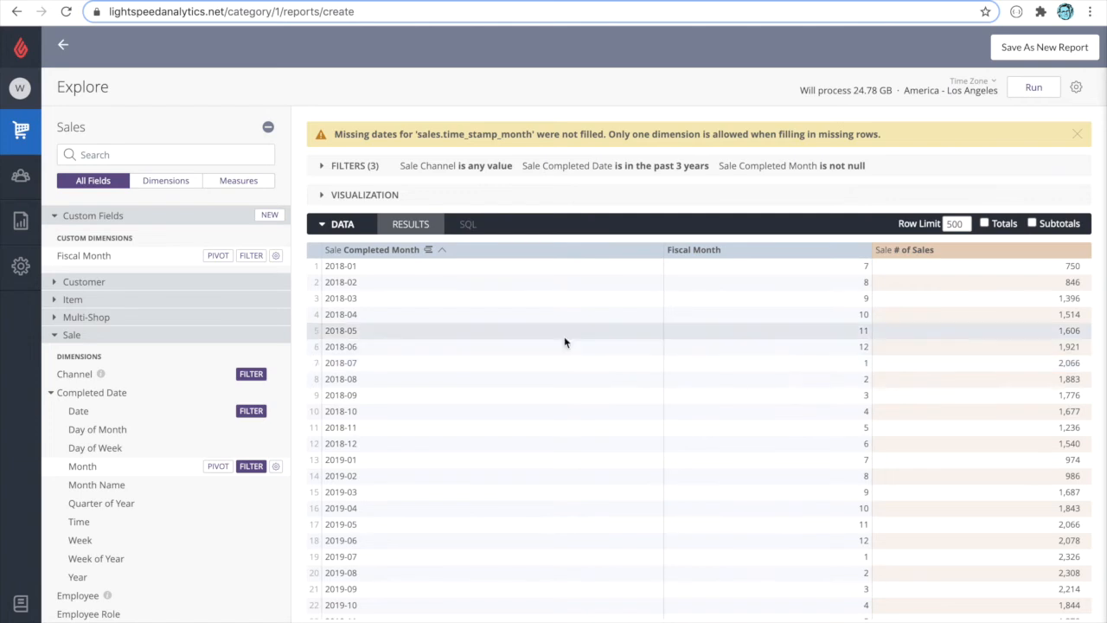
- Duplicate the Fiscal Month custom dimension
left_click(277, 257)
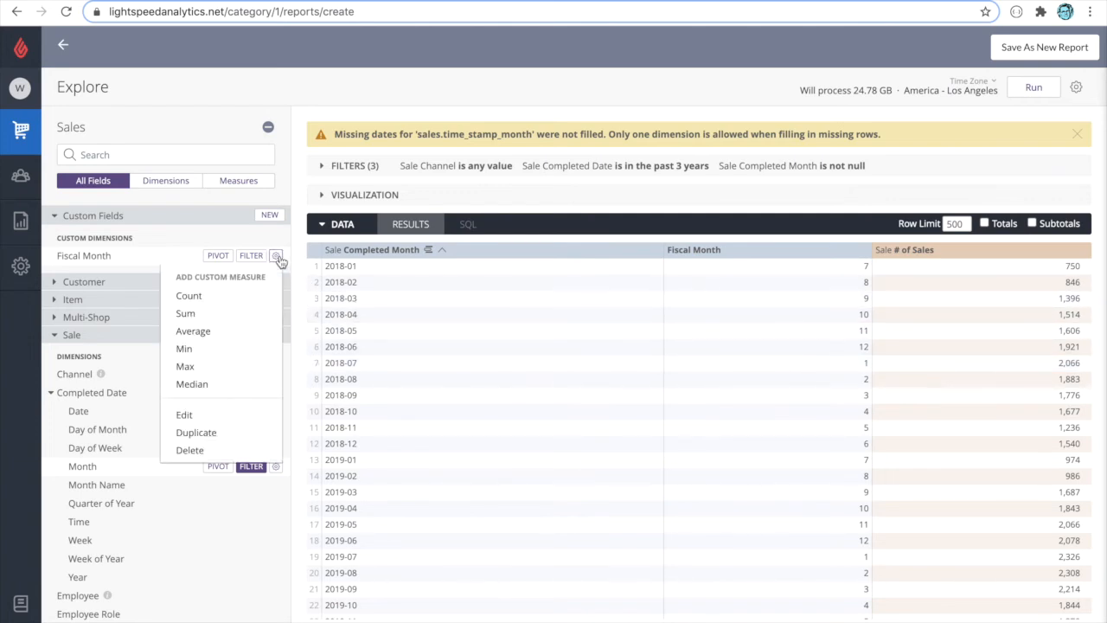
left_click(242, 432)
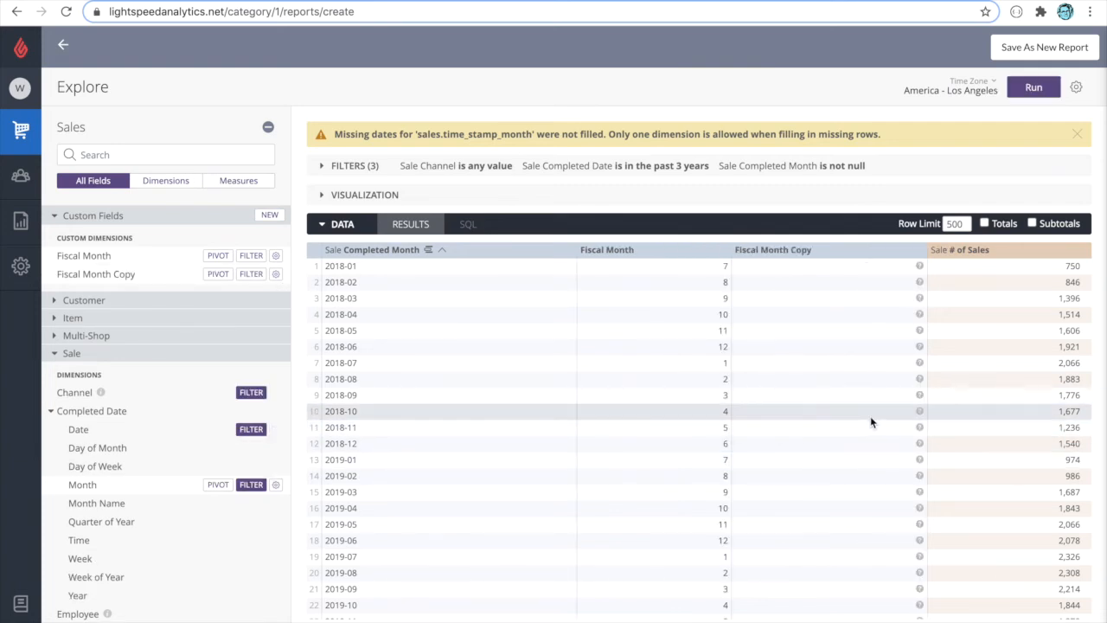
- Change the formula of the Fiscal Month Copy dimension to extract_years(add_months(6,${sales.time_stamp_month}))
left_click(277, 275)
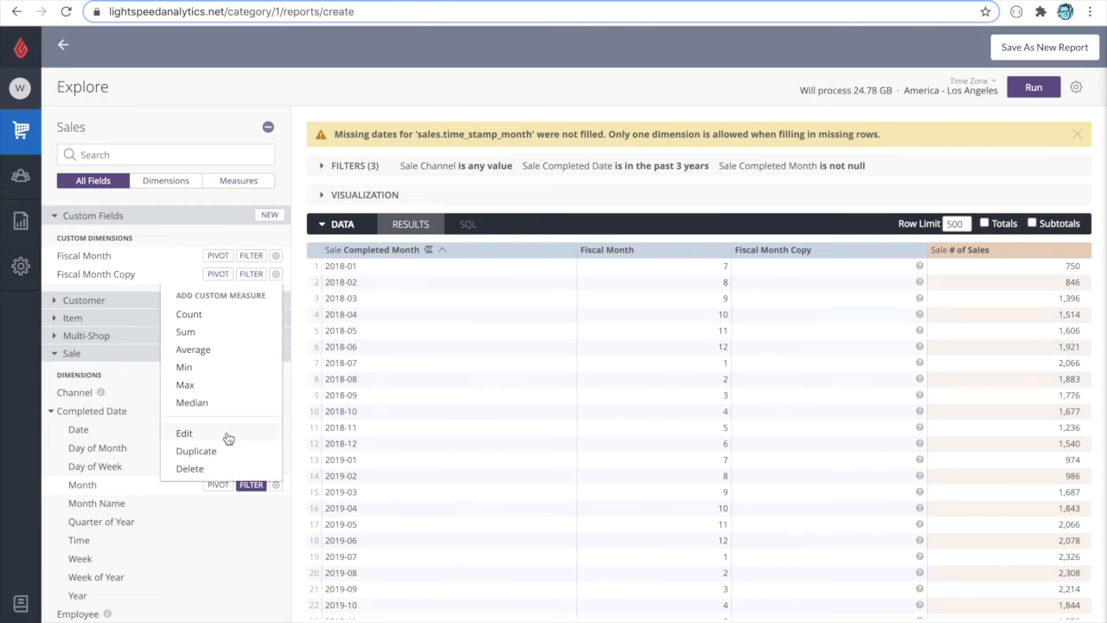
left_click(227, 438)
key("Right")
key("Right")
key("Right")
key("BackSpace")
key("BackSpace")
key("BackSpace")
key("BackSpace")
key("BackSpace")
key("BackSpace")
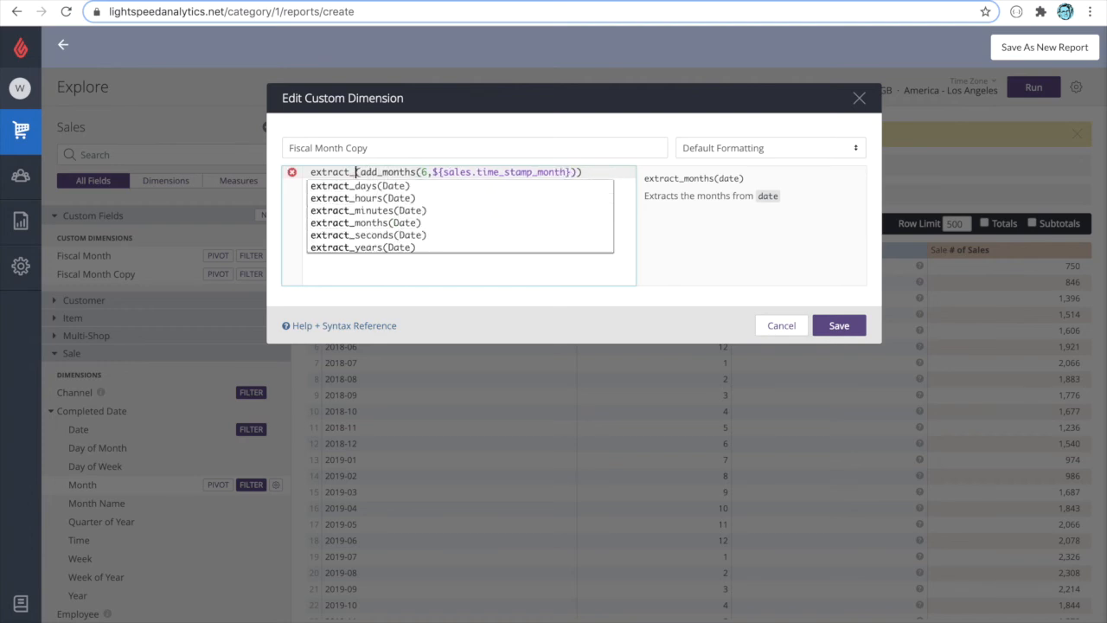
left_click(389, 248)
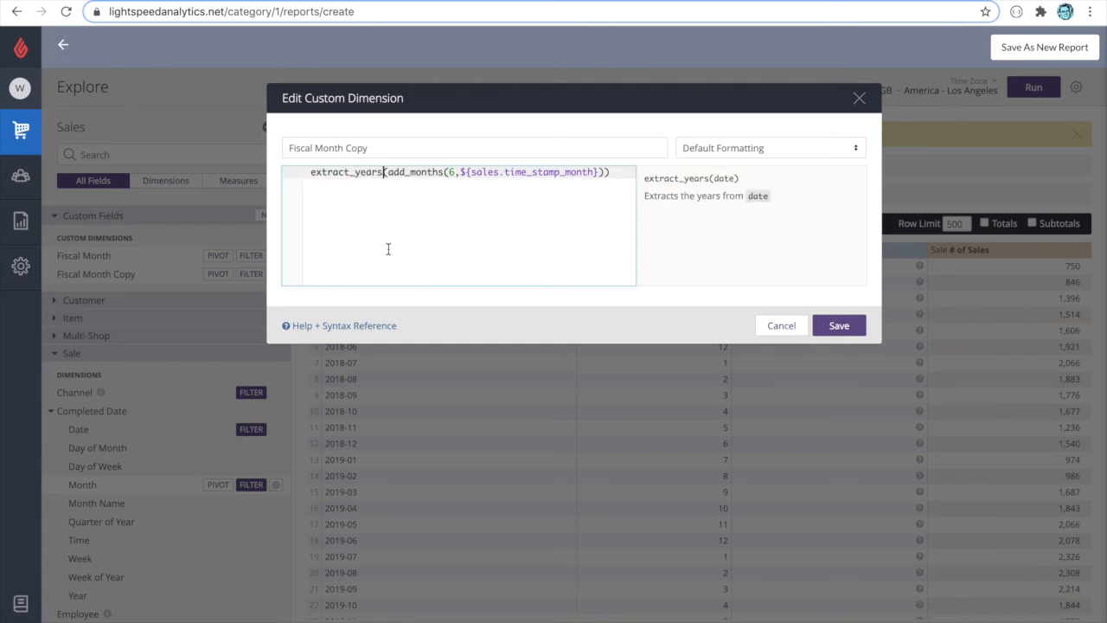
- Set the duplicated dimension's number format to ID — 1235, save it and rerun the report
left_click(746, 152)
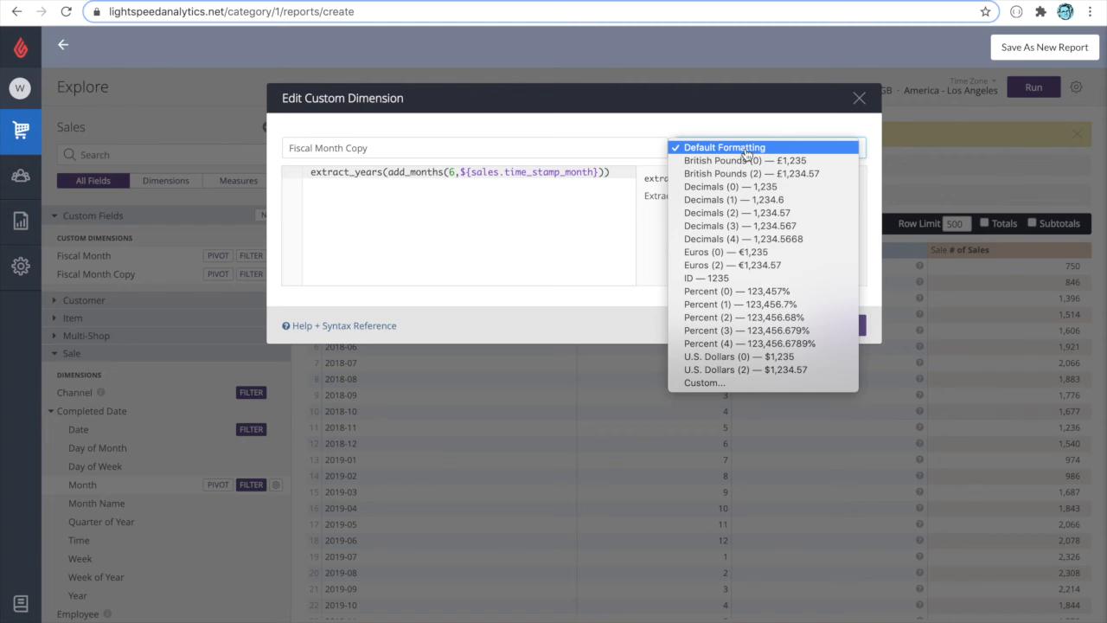
left_click(755, 279)
left_click(835, 326)
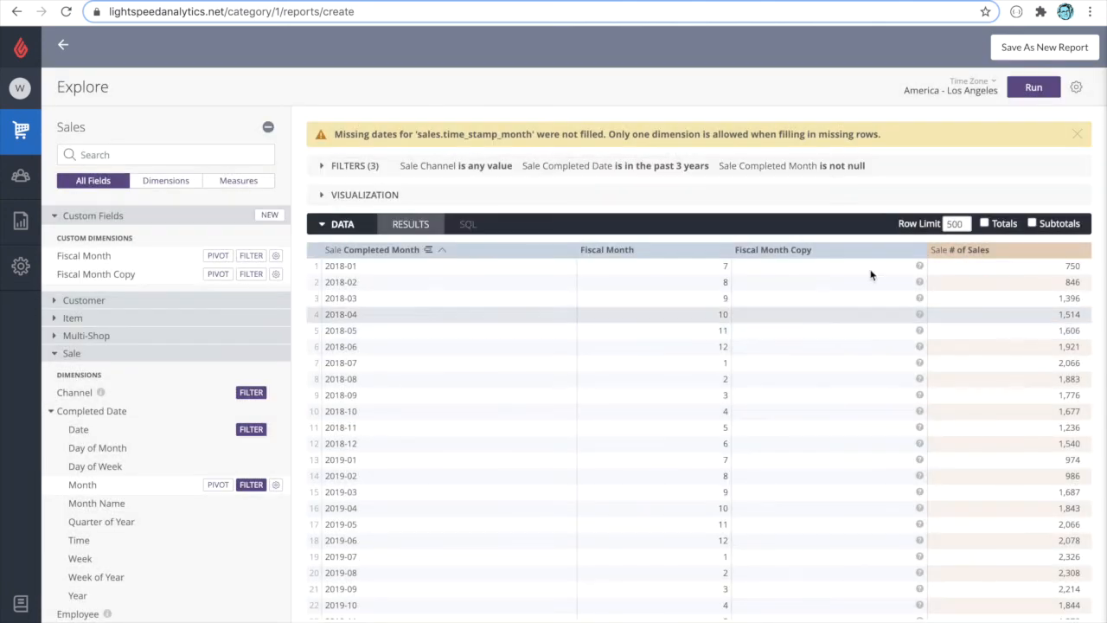
left_click(1032, 89)
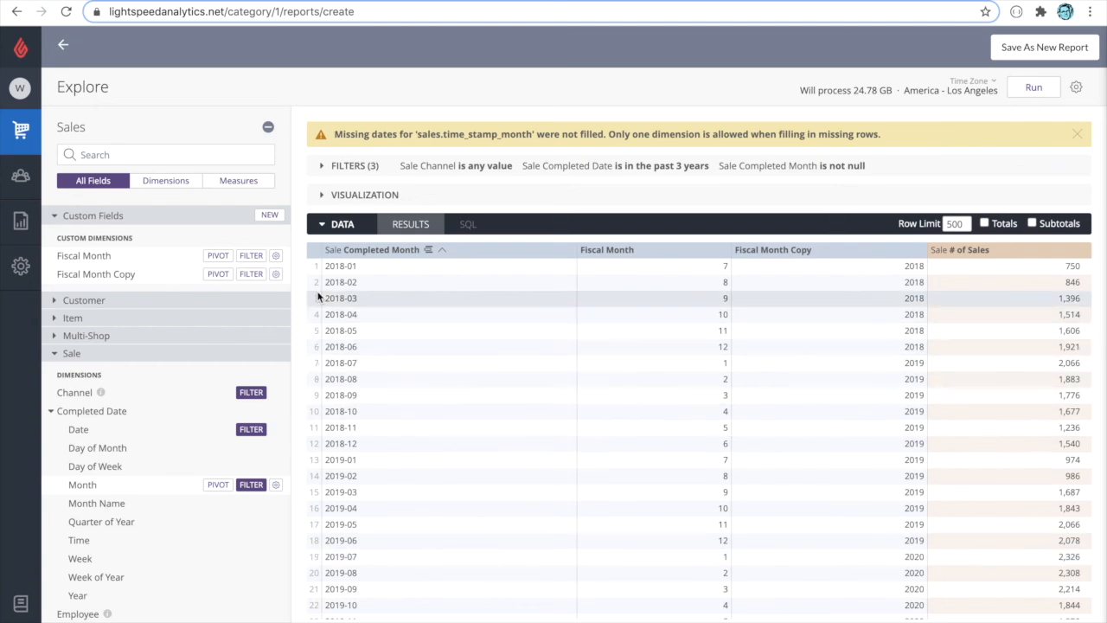
- Rename the Fiscal Month Copy dimension to "Fiscal Year", save it and rerun the report
left_click(276, 274)
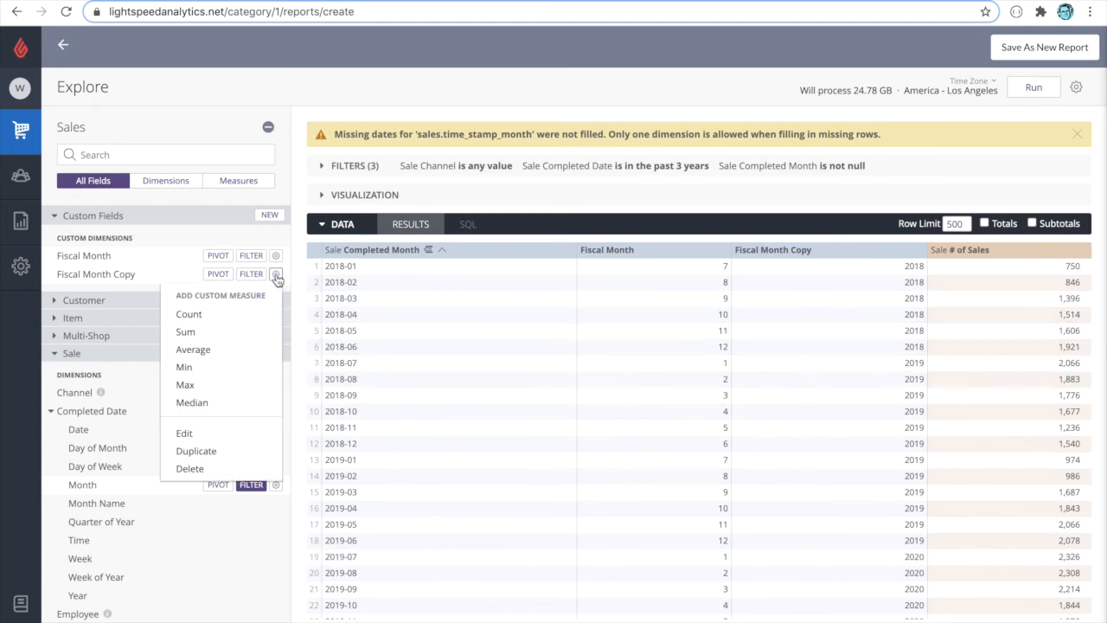
left_click(201, 436)
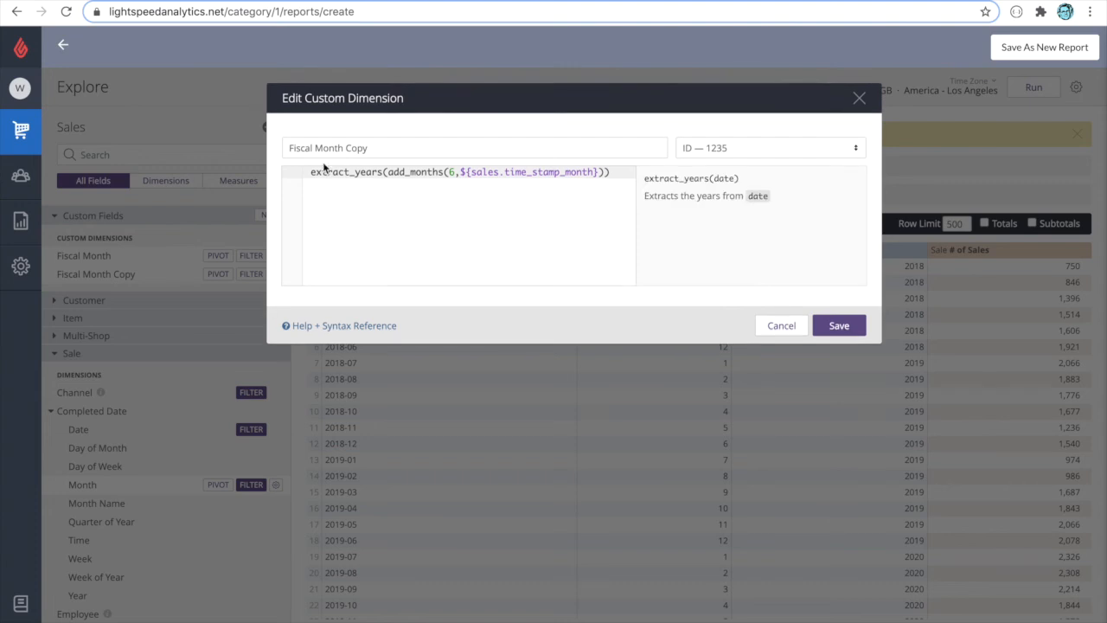
left_click_drag(319, 148, 452, 148)
type("Year")
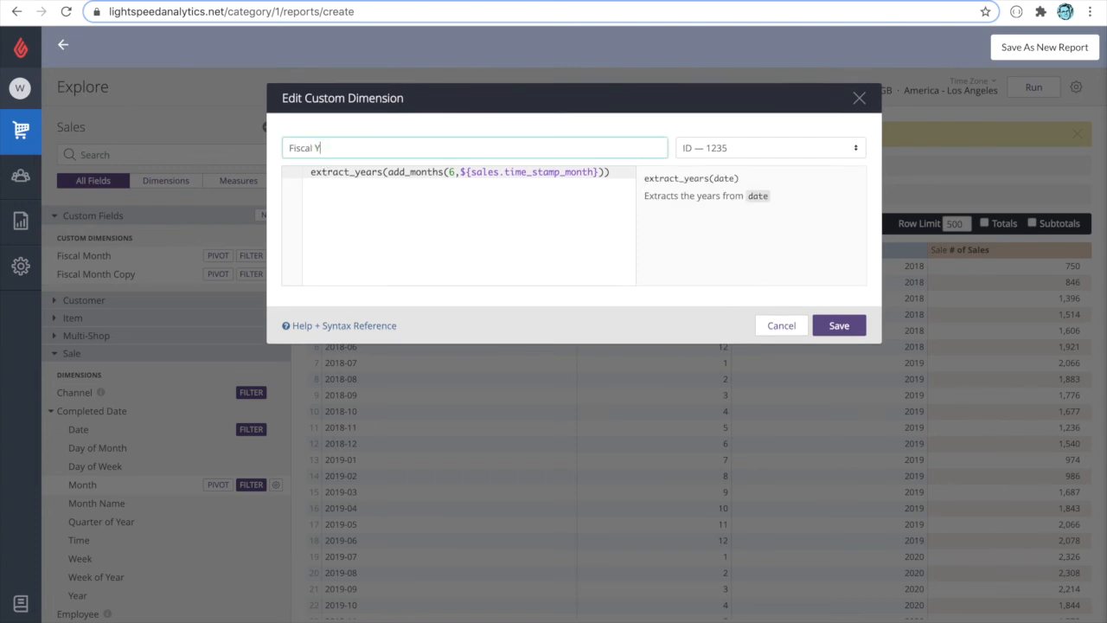
left_click(839, 325)
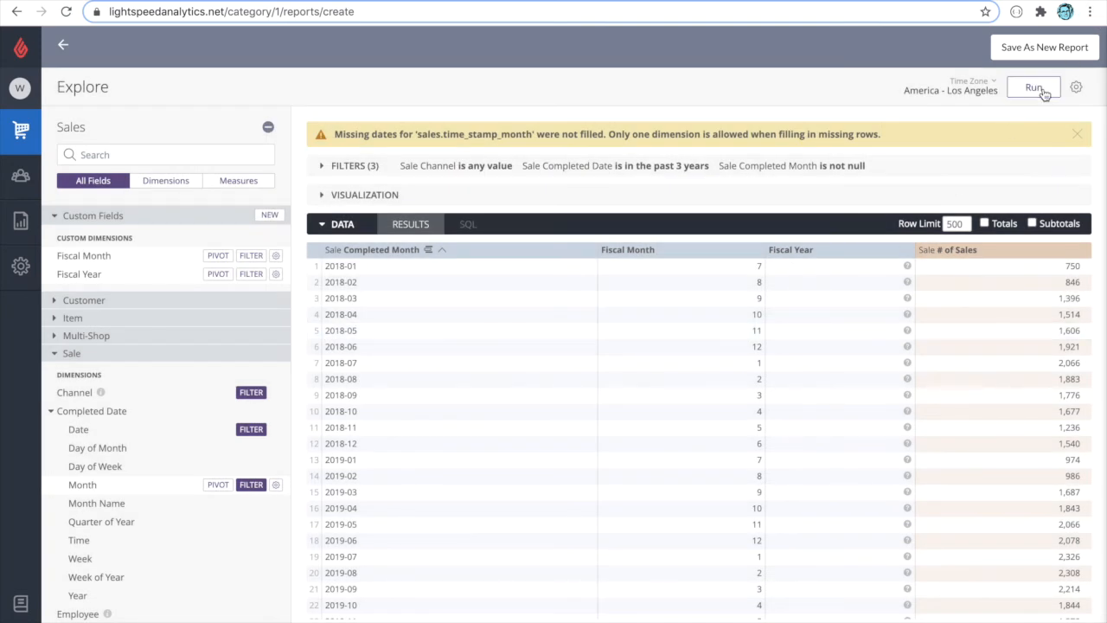
left_click(1037, 89)
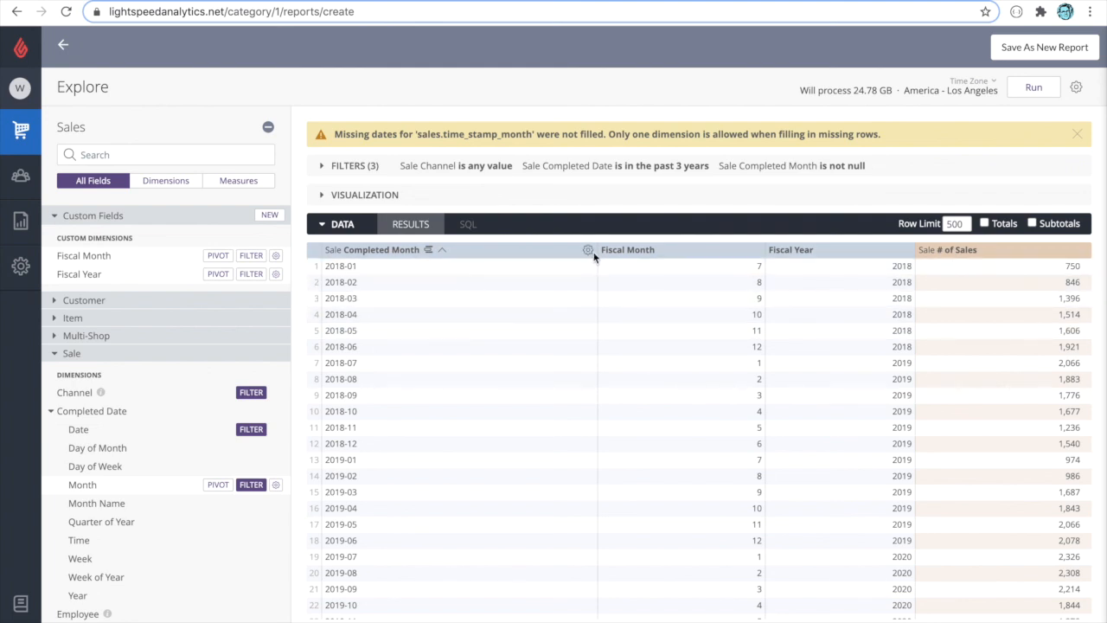
- Remove the Sale Completed Month column from the report and pivot the data by Fiscal Year
left_click(588, 250)
left_click(568, 270)
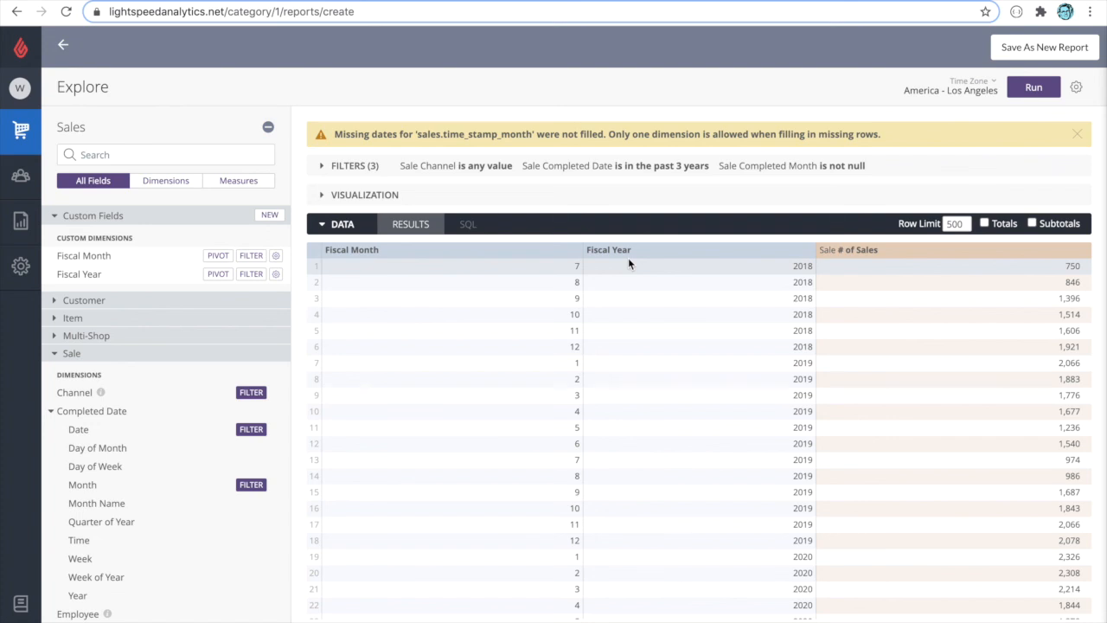
left_click(807, 250)
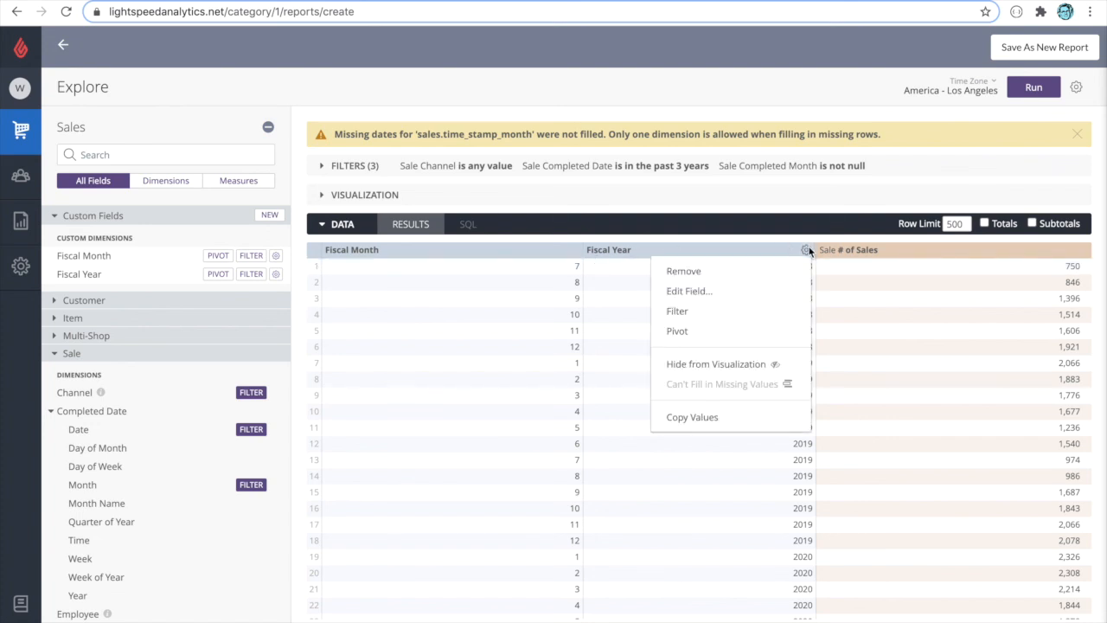
left_click(708, 336)
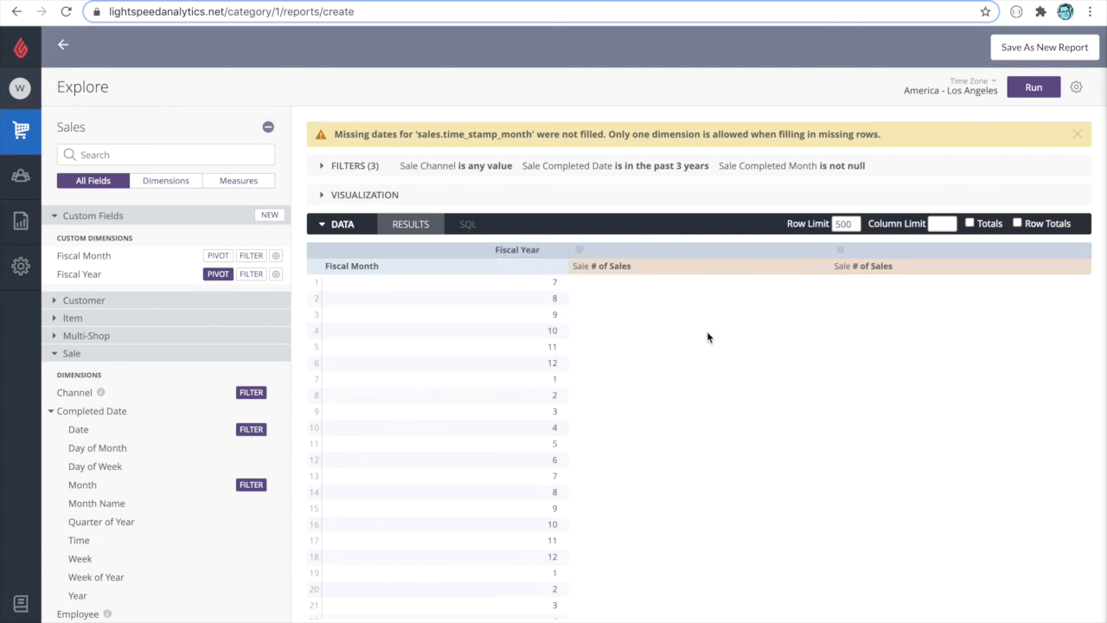
- Rerun the pivoted report and sort its rows by Fiscal Month in ascending order
left_click(1030, 90)
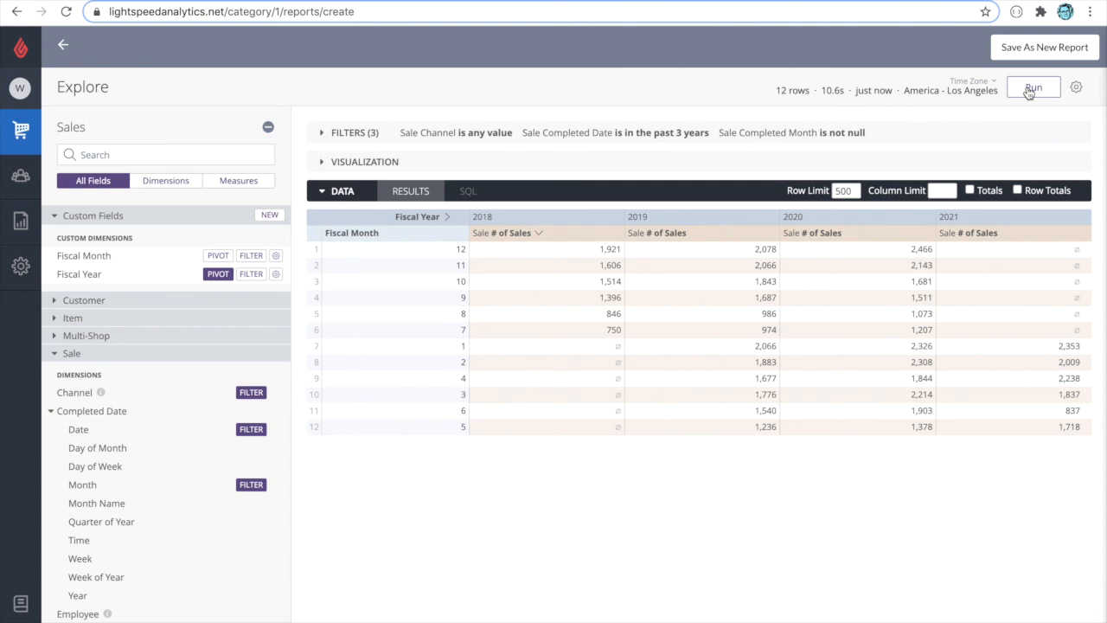
left_click(364, 236)
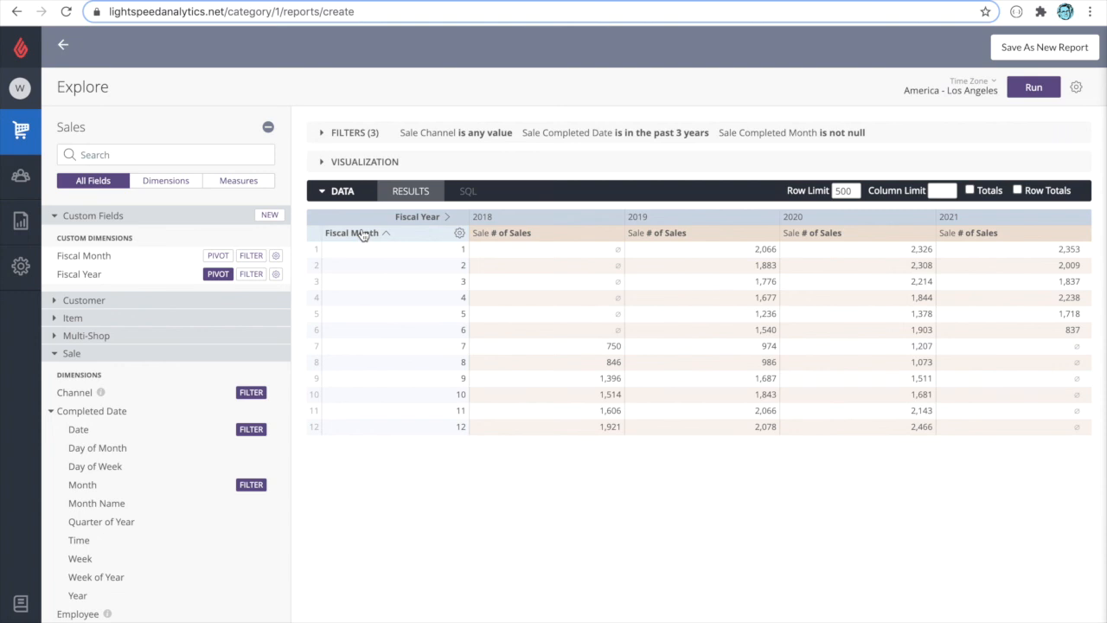